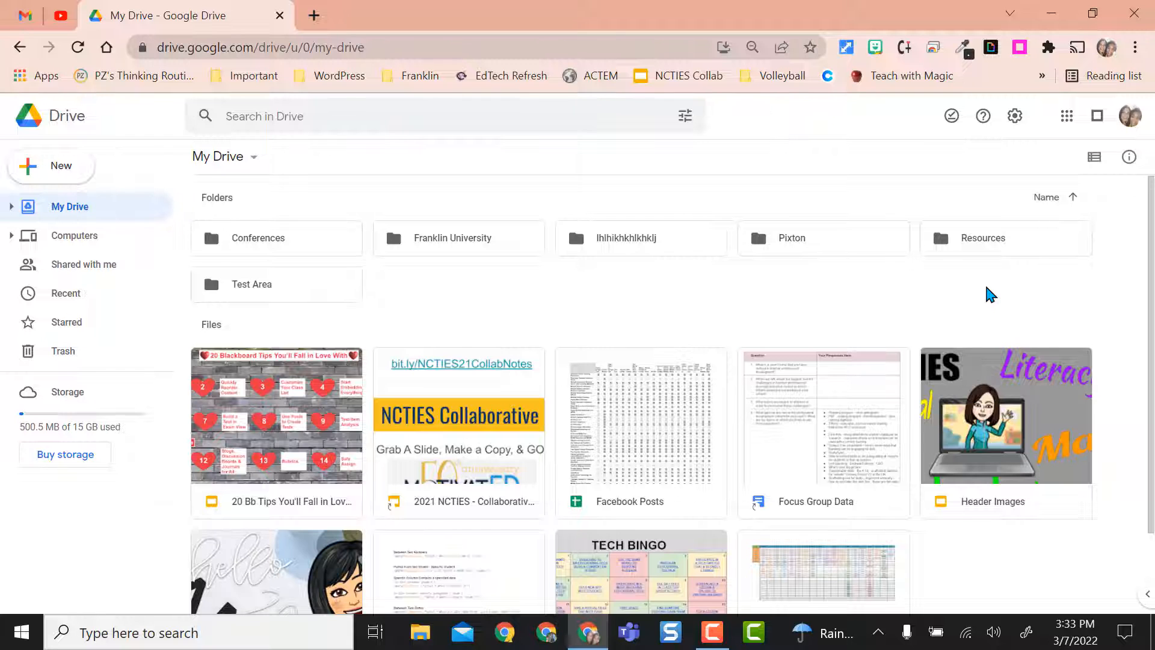
- Search the Chrome Web Store for iorad in a new browser tab and open the "iorad - the tutorial builder" extension listing
click(314, 15)
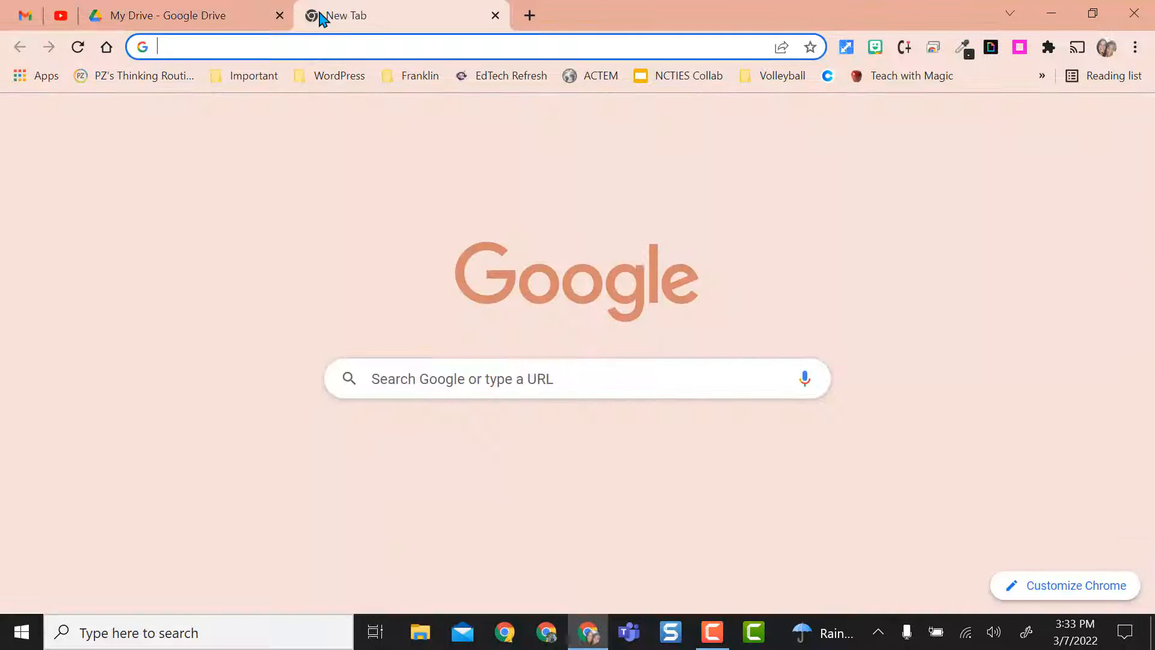
click(37, 75)
click(191, 224)
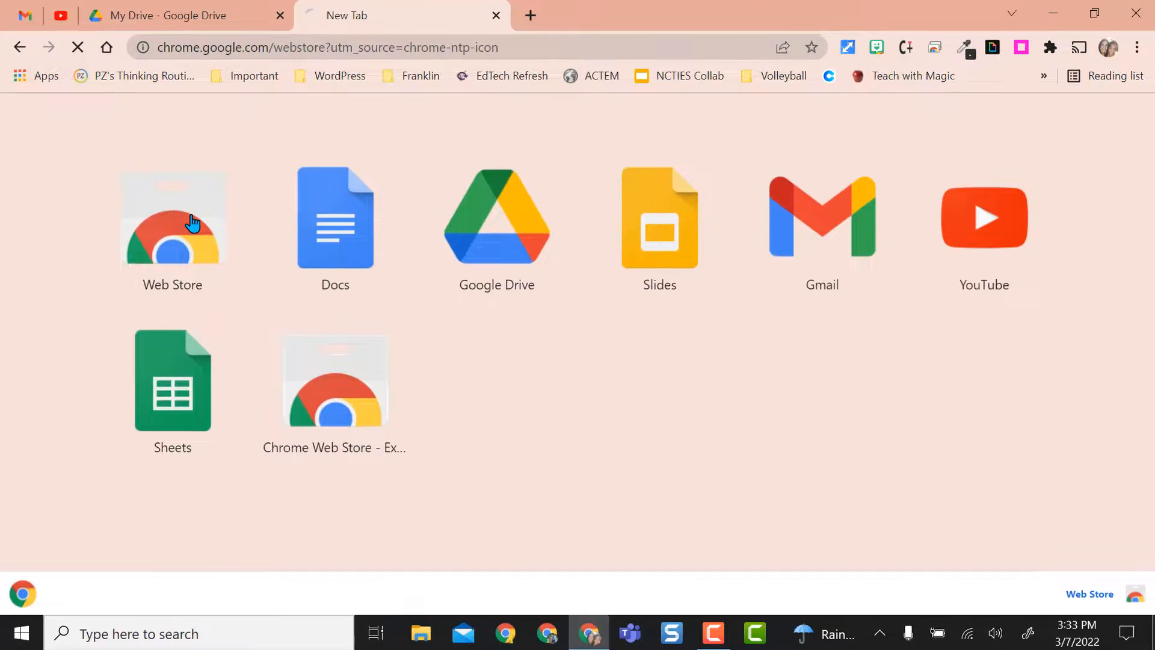
click(149, 185)
text(iorad)
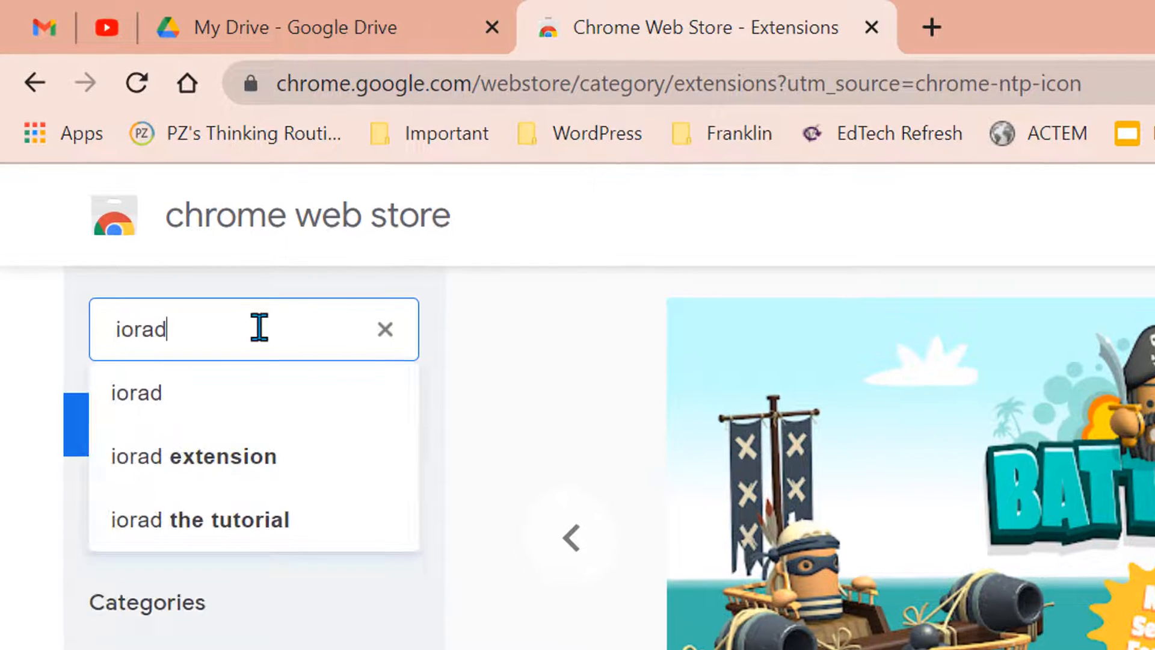
key(Return)
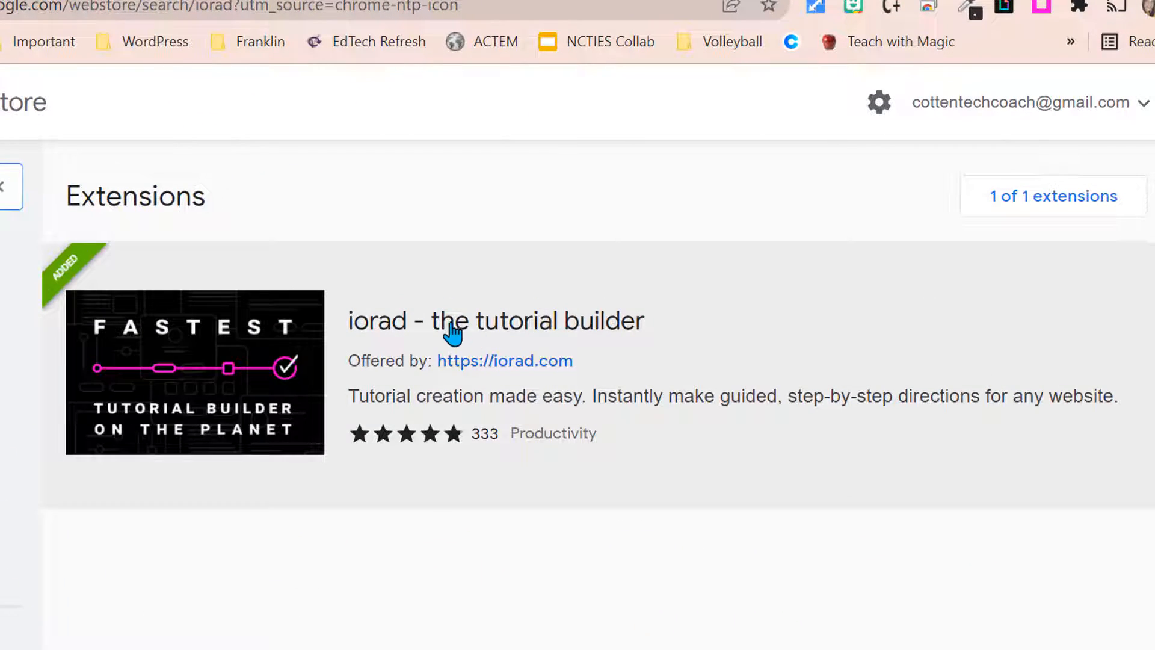
click(451, 328)
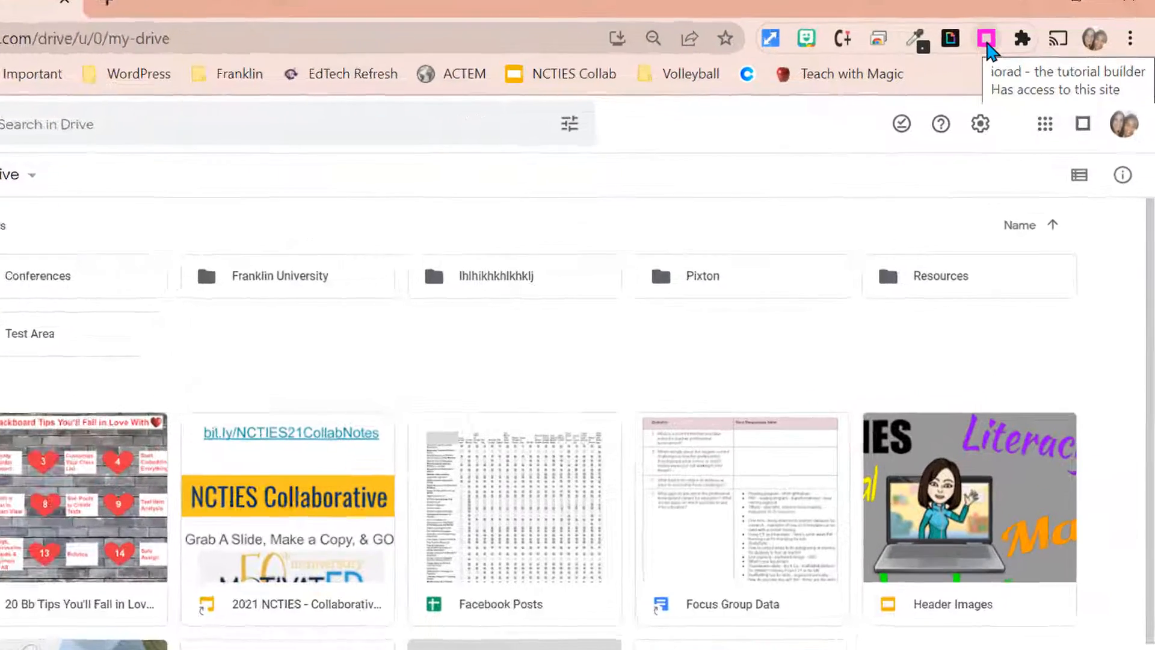
- Start a new iorad tutorial capture on the My Drive page
click(987, 39)
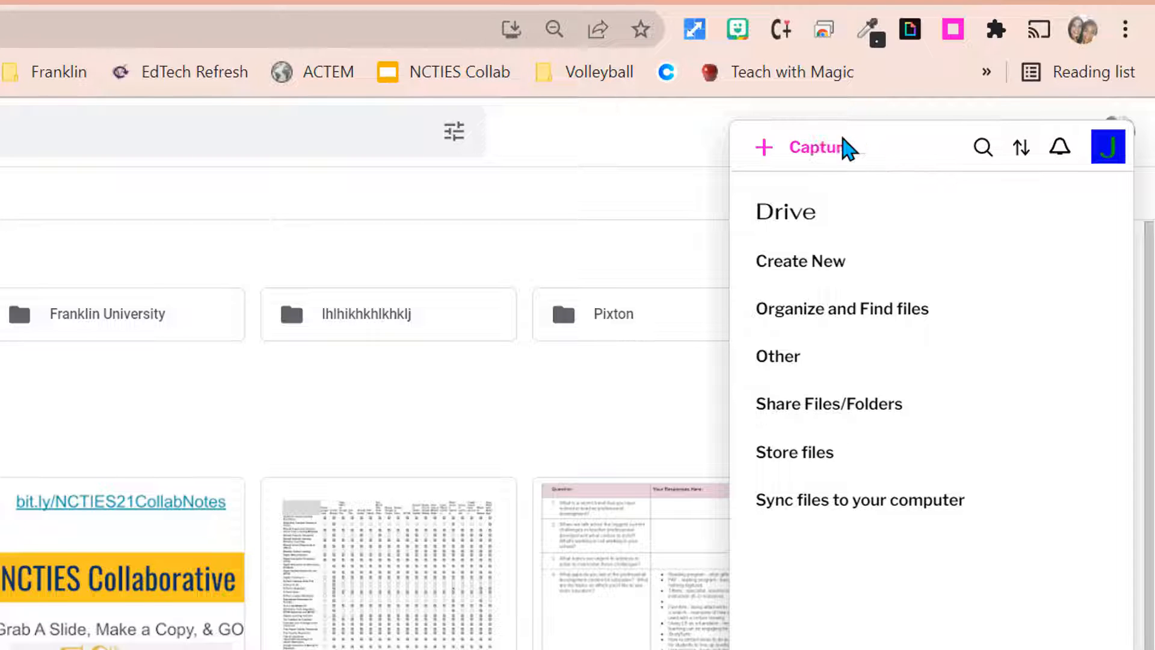
click(816, 151)
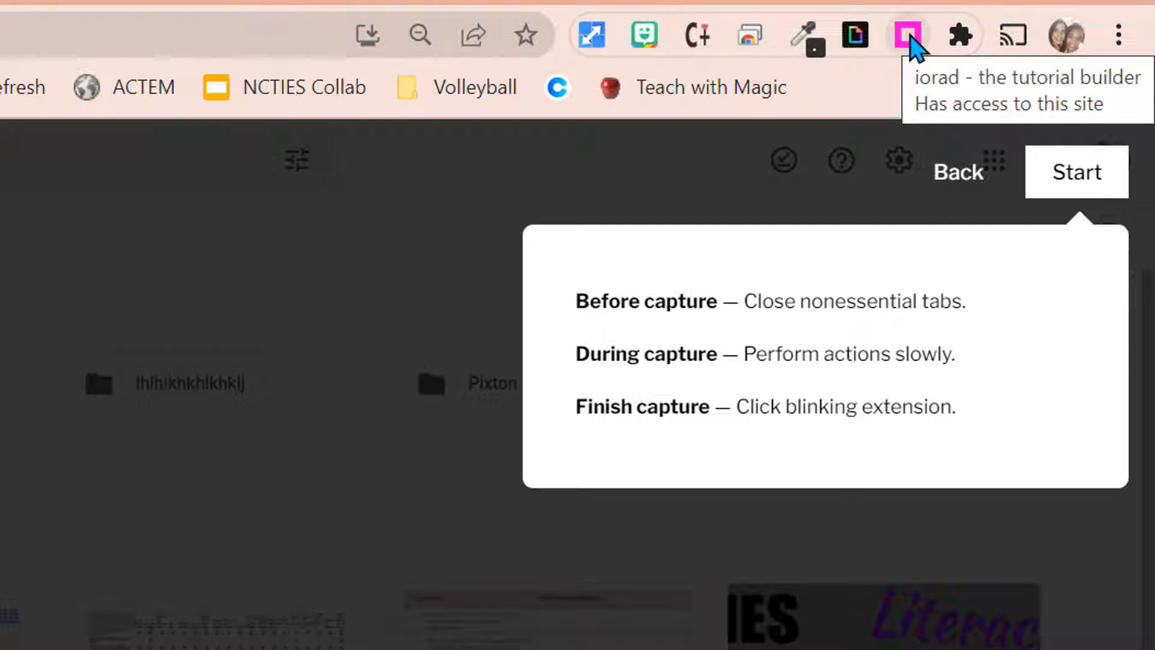
click(1085, 191)
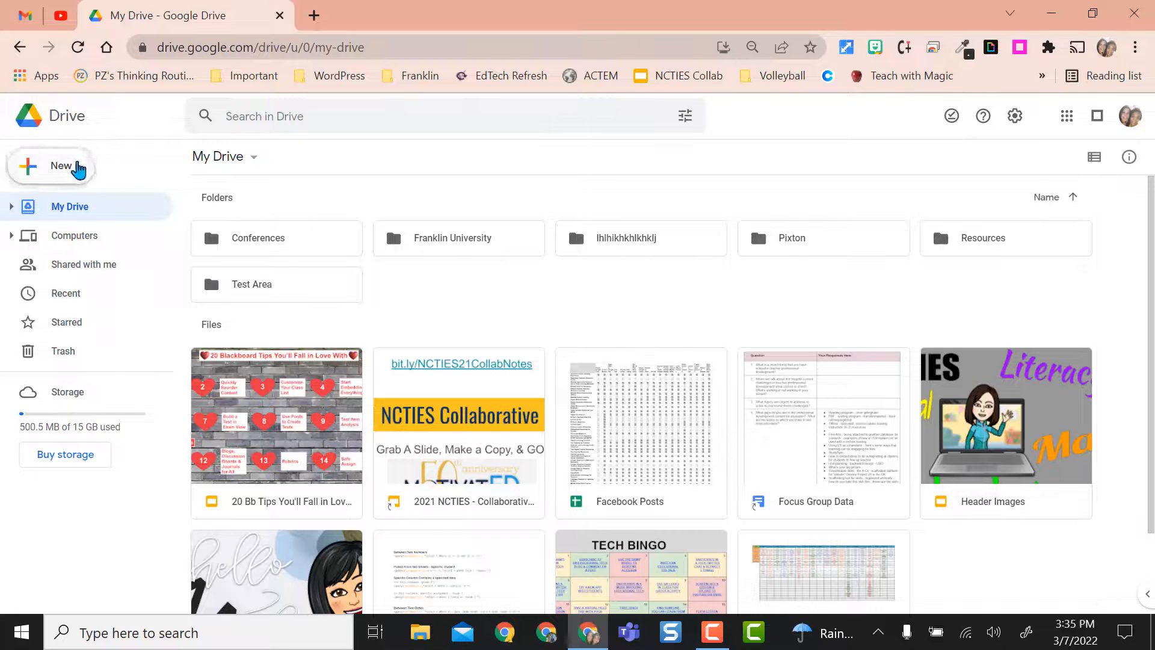
- Create a new Drive folder named "Social Studies Pd 1" and open it
click(77, 166)
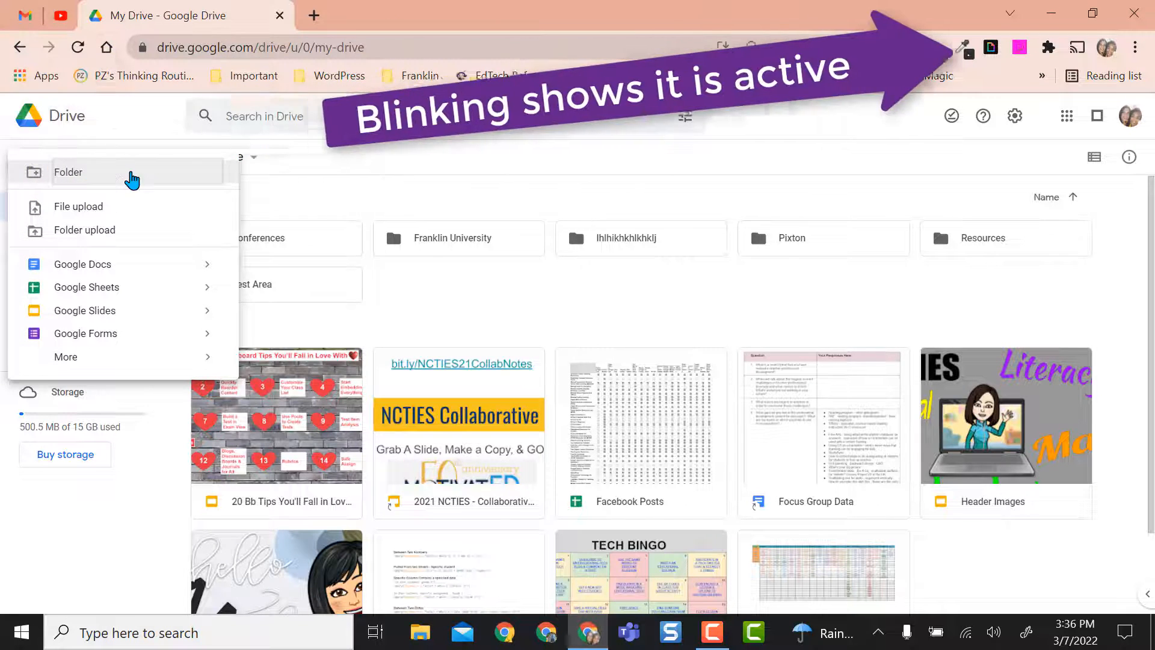
click(93, 174)
text(Social Studies Pd 1)
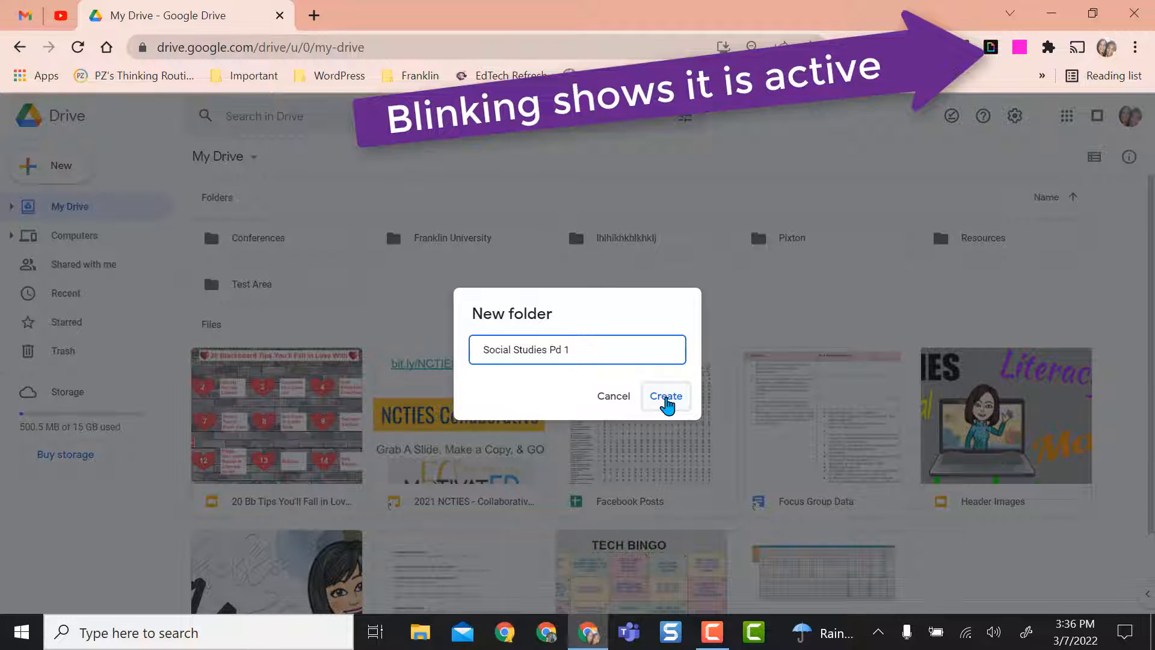
click(666, 398)
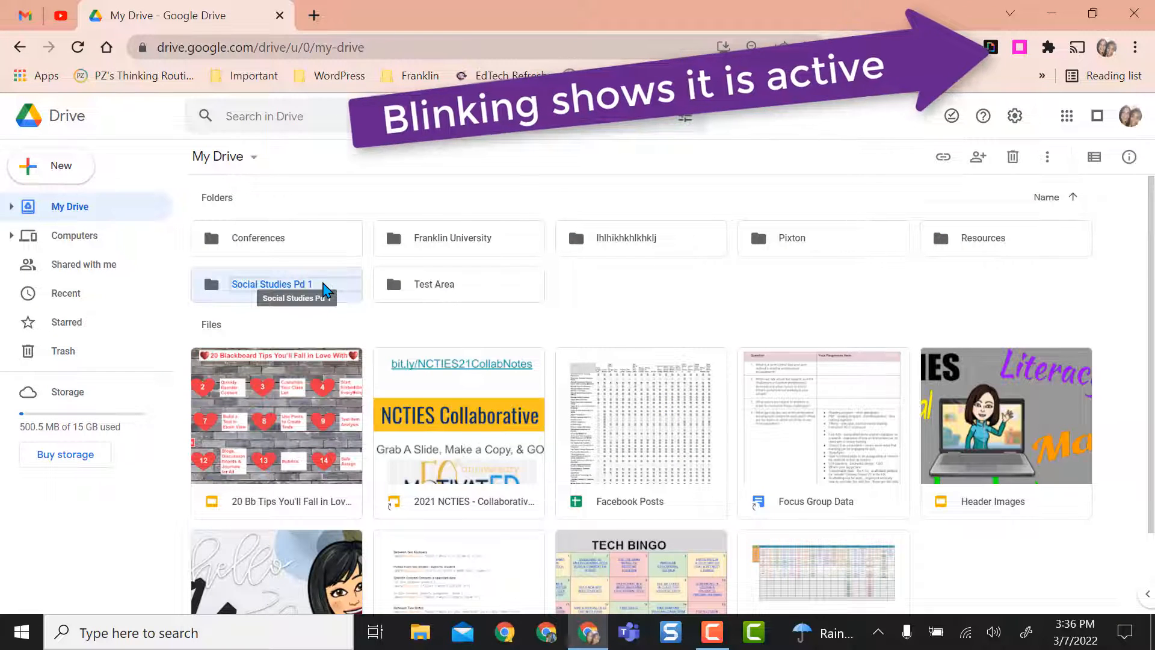
double_click(325, 290)
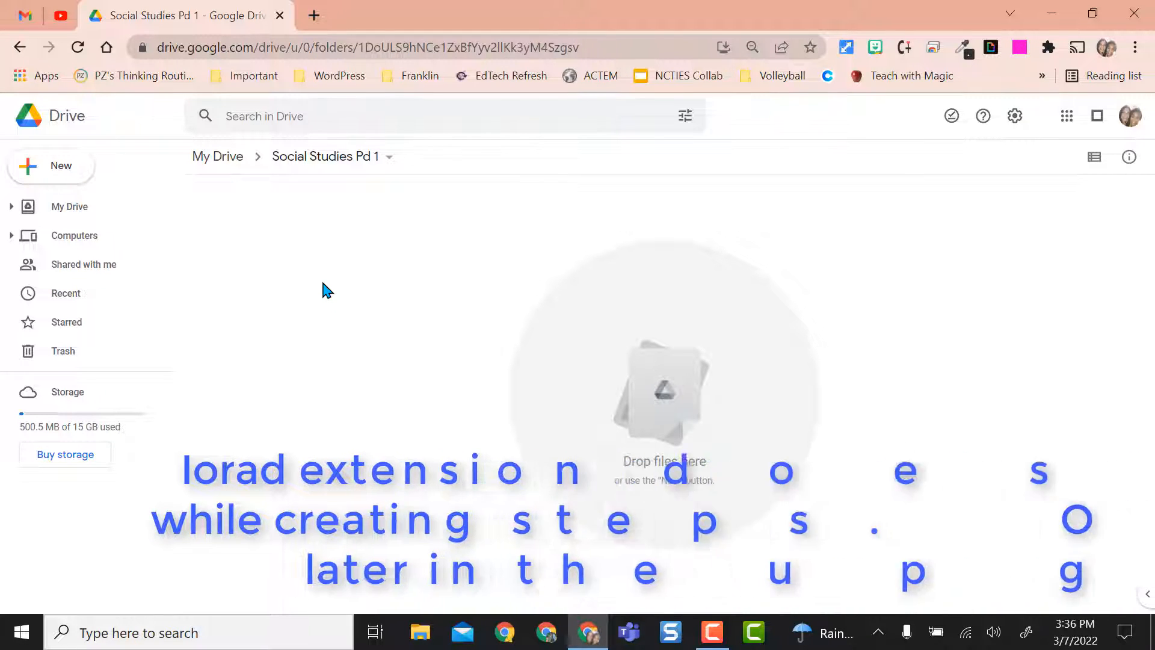
- Share the Social Studies Pd 1 folder with anyone with the link as Viewer and copy its link
click(389, 158)
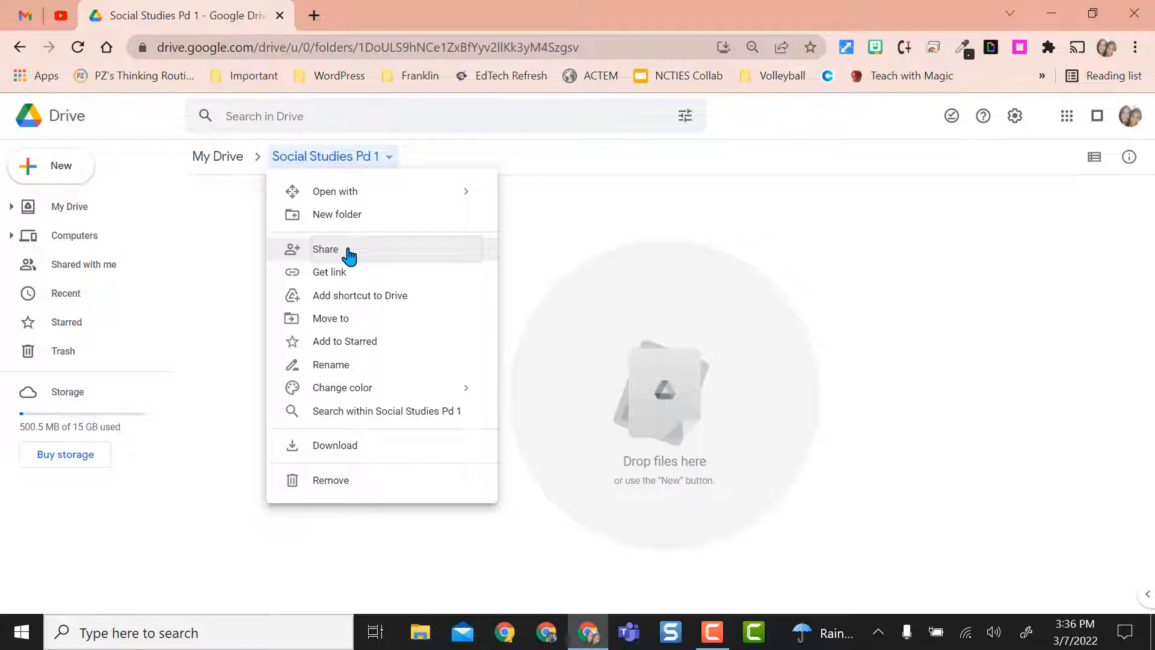
click(349, 255)
click(431, 473)
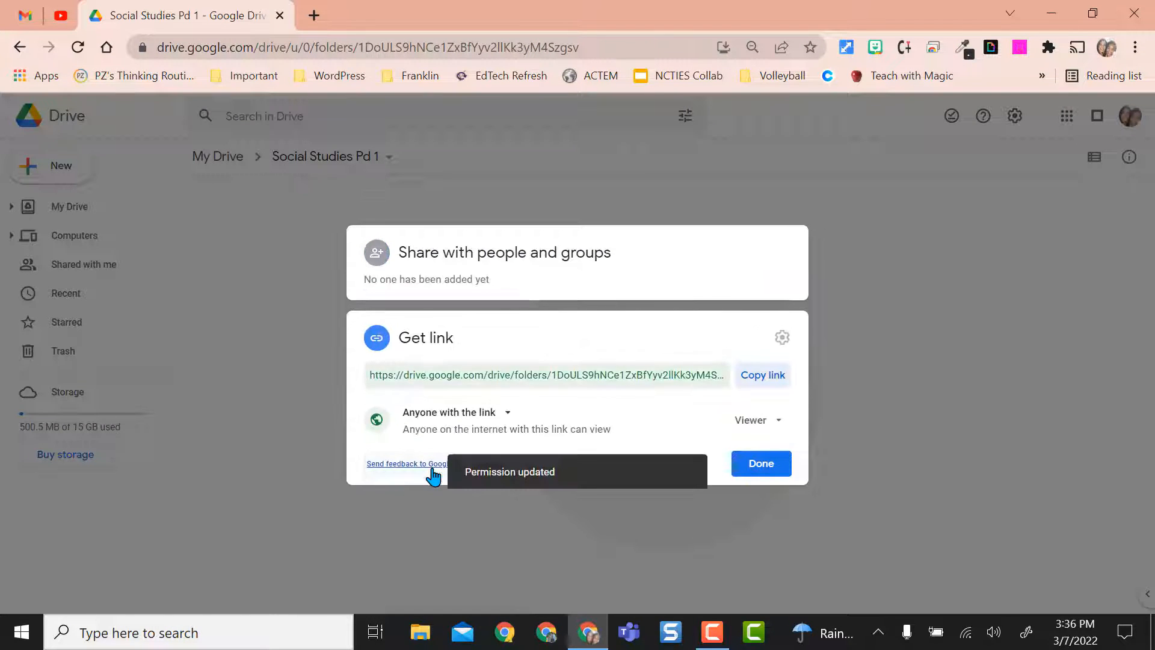
click(762, 375)
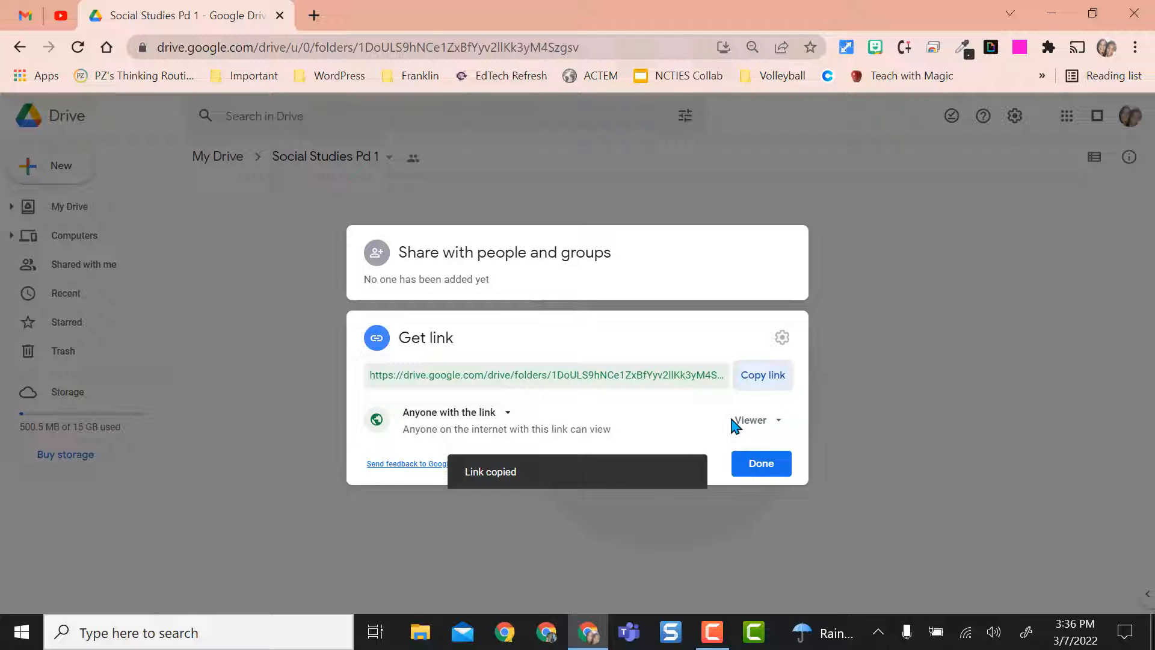
click(760, 463)
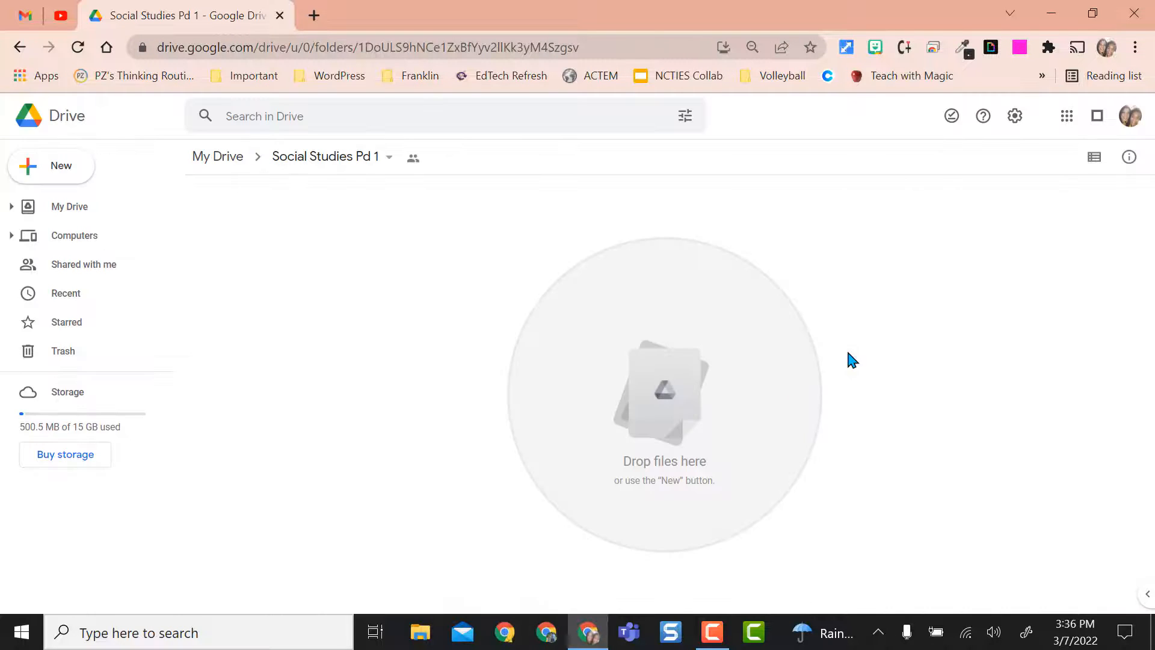
- Finish the iorad capture and open the recorded tutorial for editing
click(1019, 47)
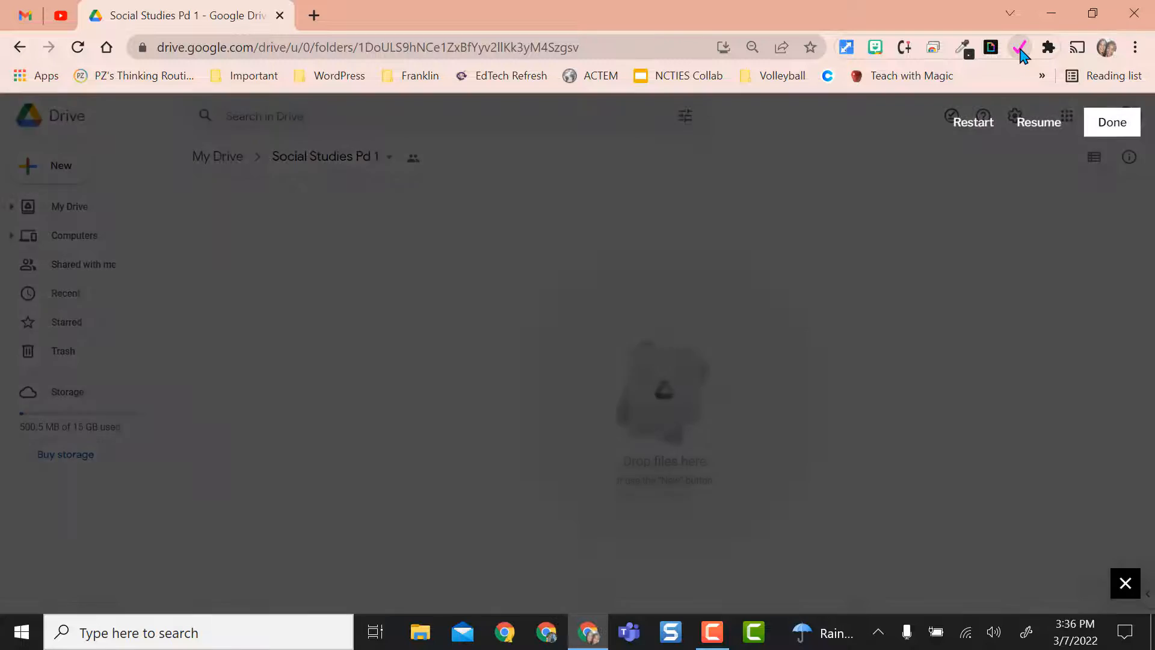
click(1112, 123)
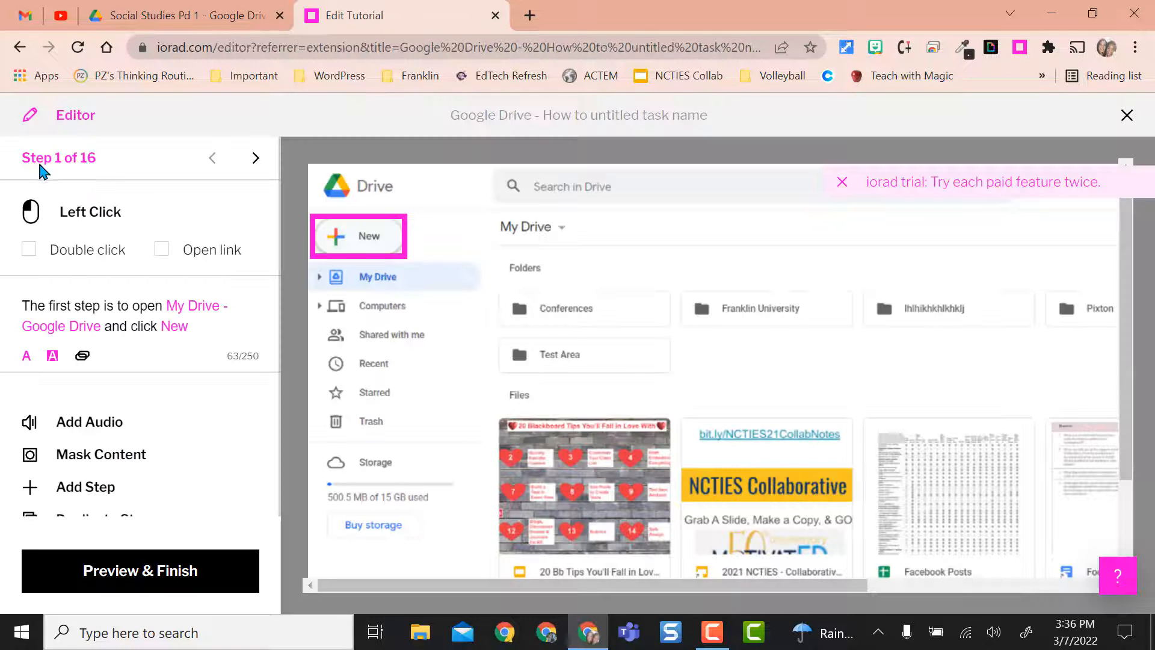
- Look through the first captured tutorial steps, return to step 1, and check them against the Drive folder page
click(256, 159)
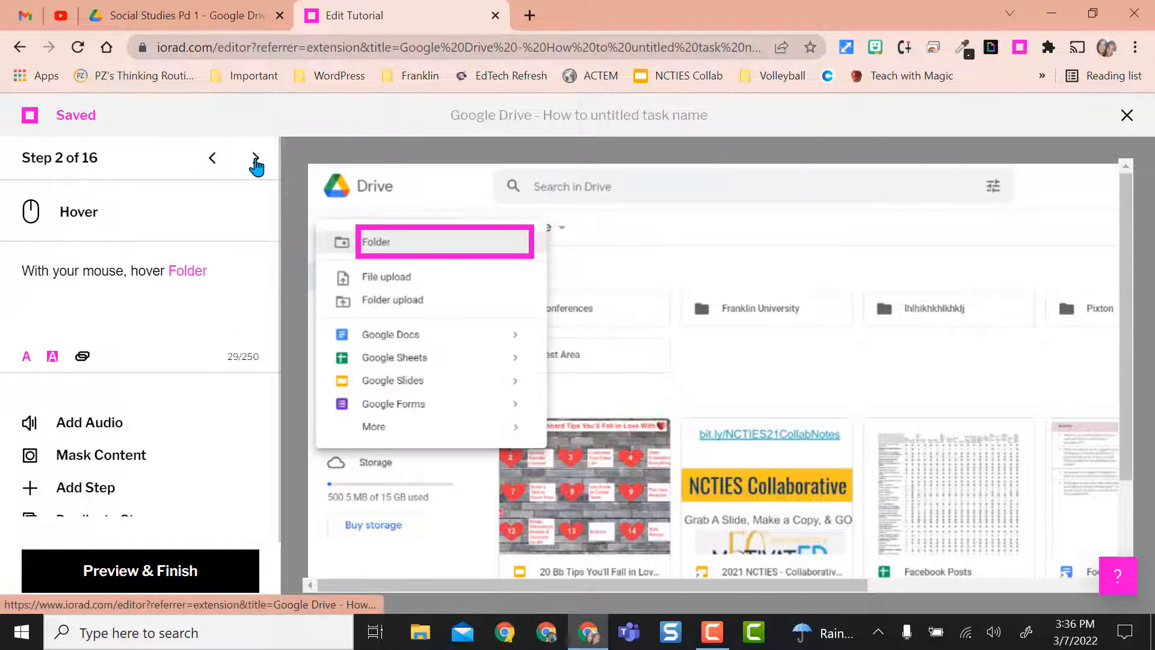
click(256, 159)
click(256, 159)
click(255, 159)
click(256, 159)
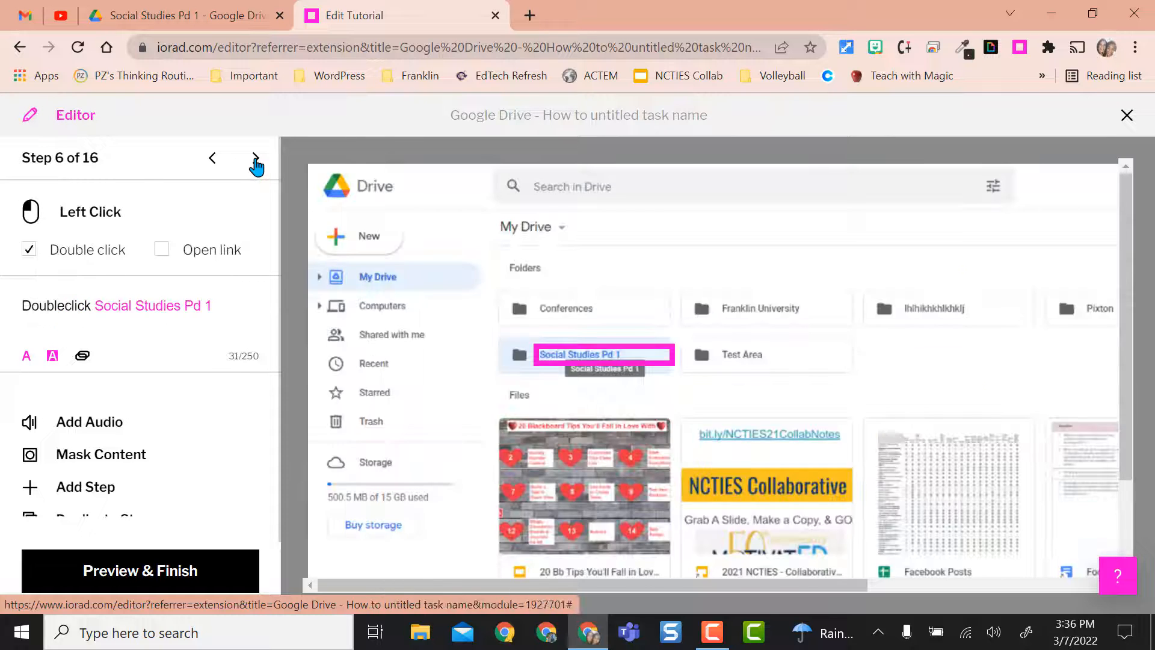
click(256, 159)
click(212, 158)
click(212, 158)
click(213, 159)
click(212, 159)
click(212, 159)
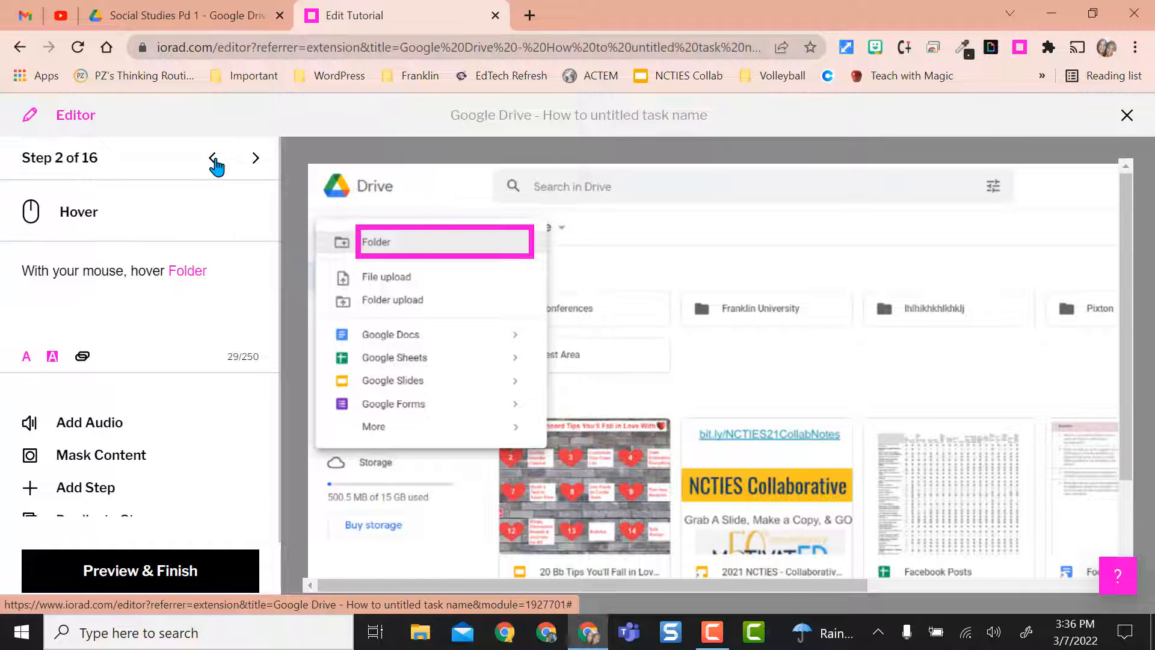
click(213, 158)
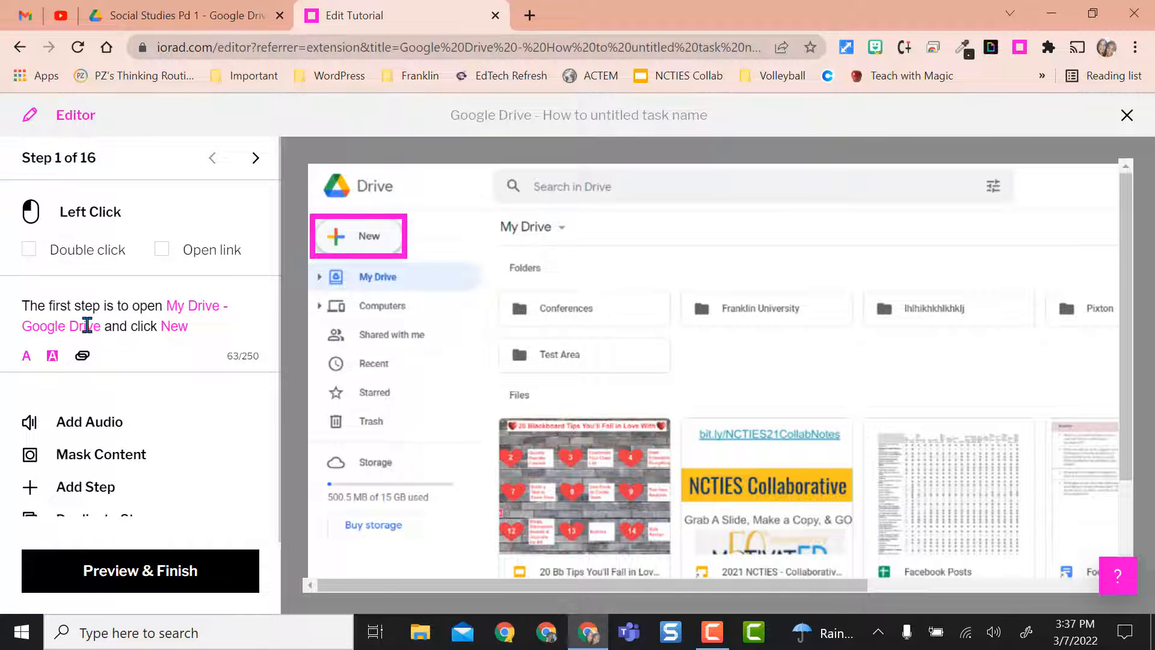
click(185, 21)
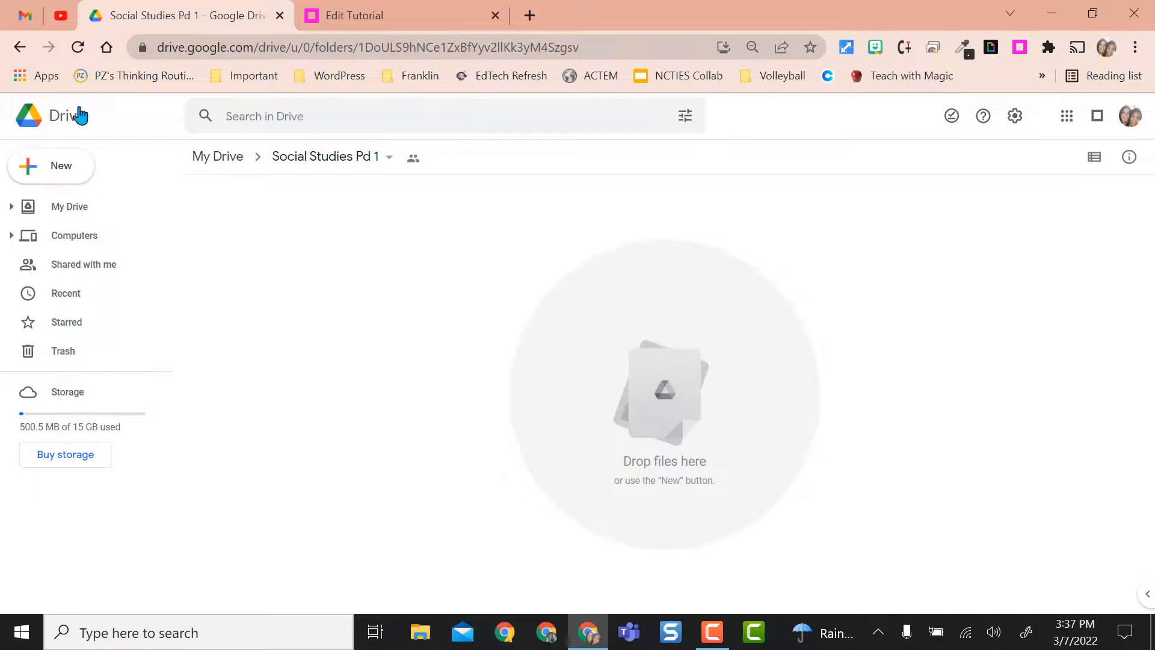
click(353, 15)
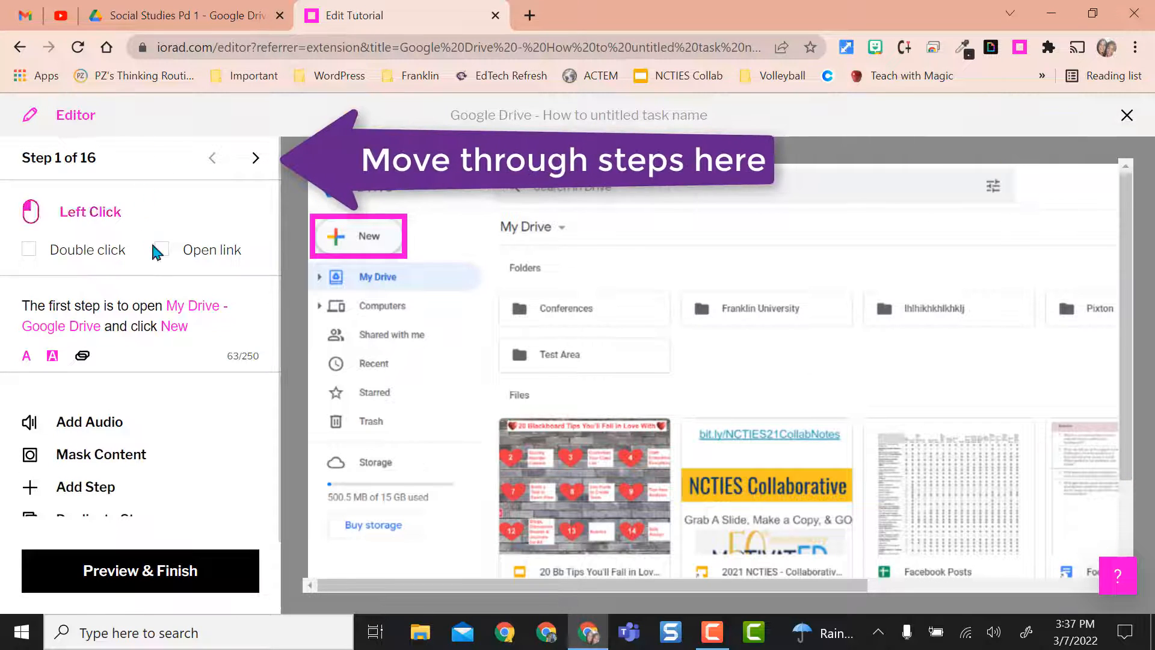
- Replace the placeholder answer in tutorial step 4's direction so it reads "Type Social Studies Pd 1"
click(256, 160)
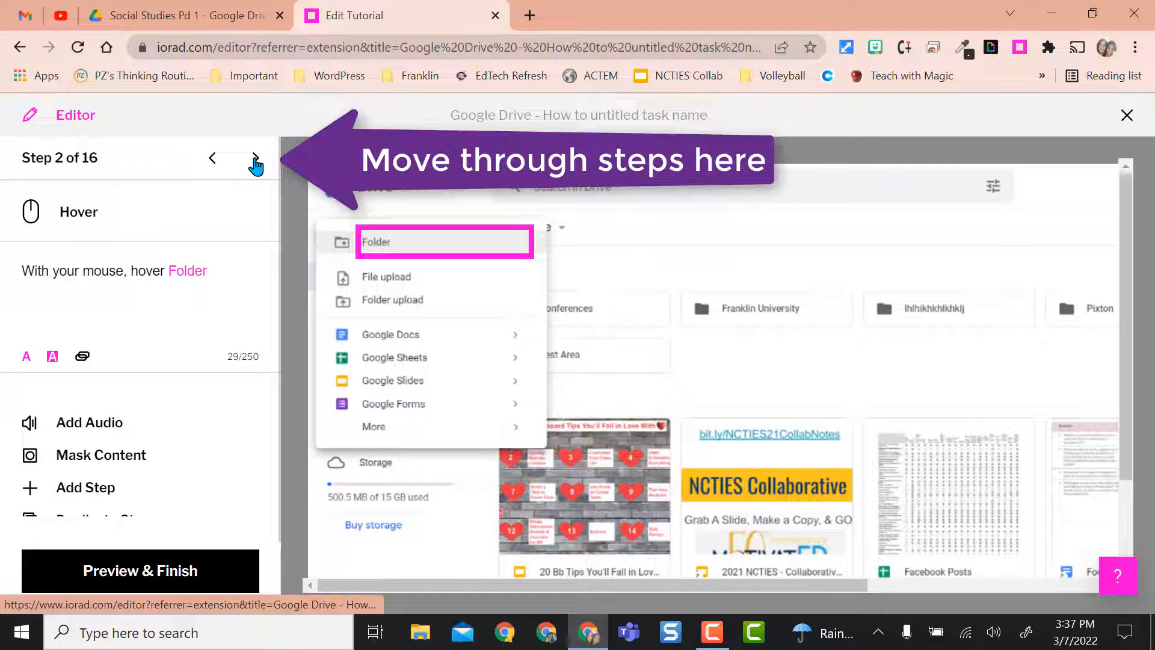
click(255, 159)
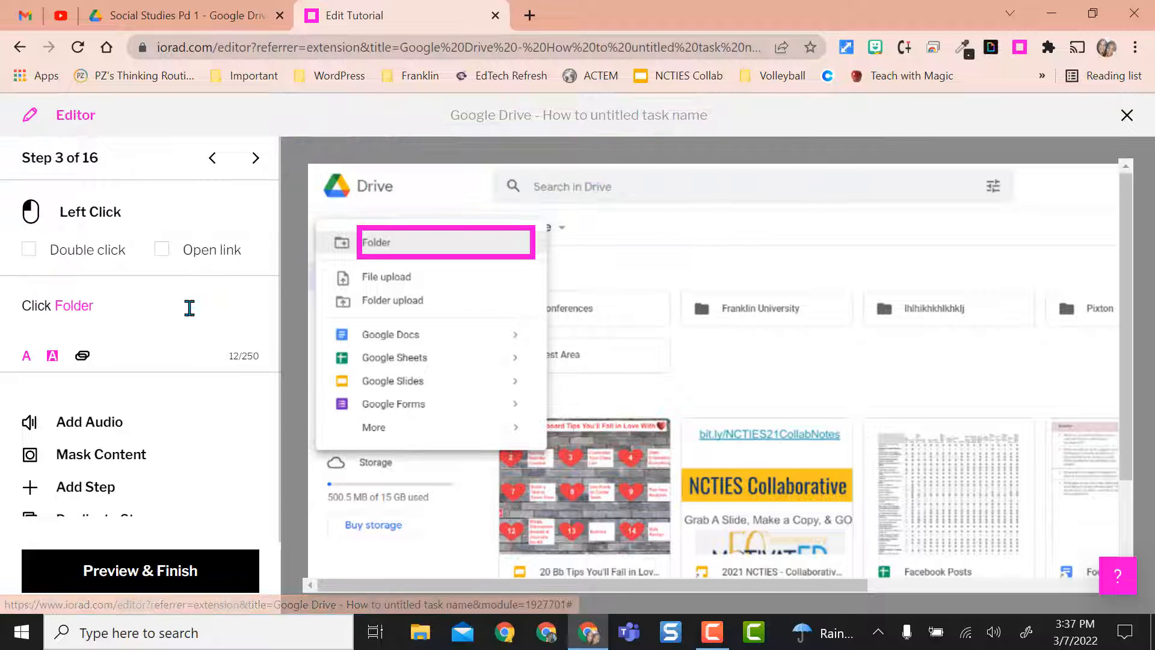
click(255, 158)
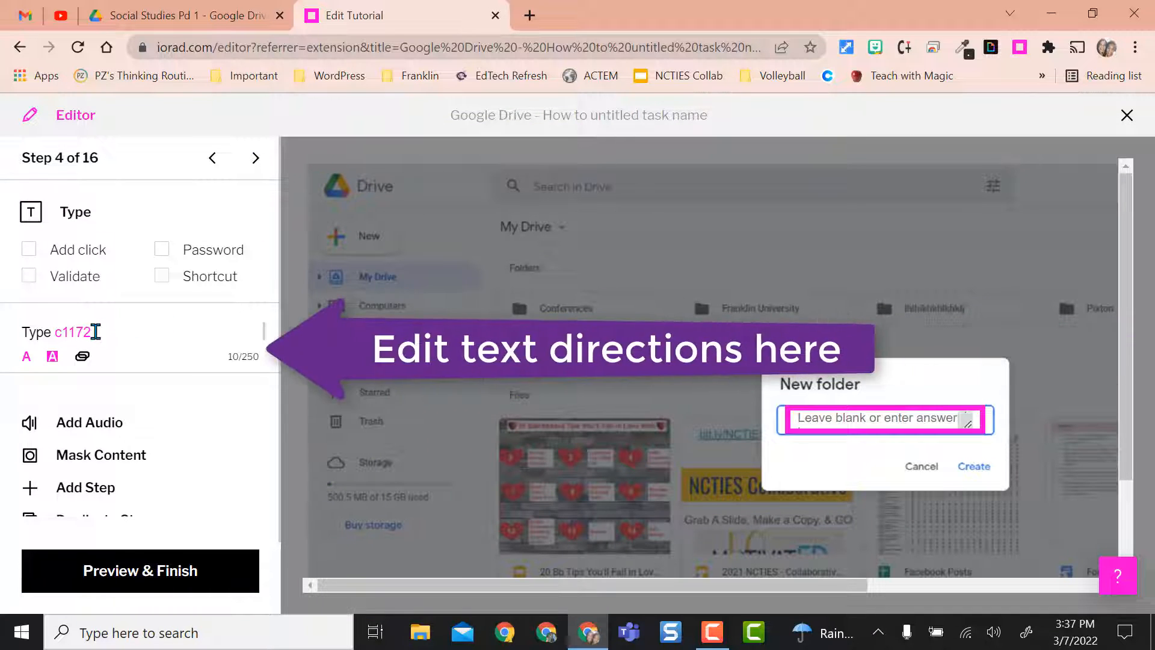
drag(94, 331, 53, 335)
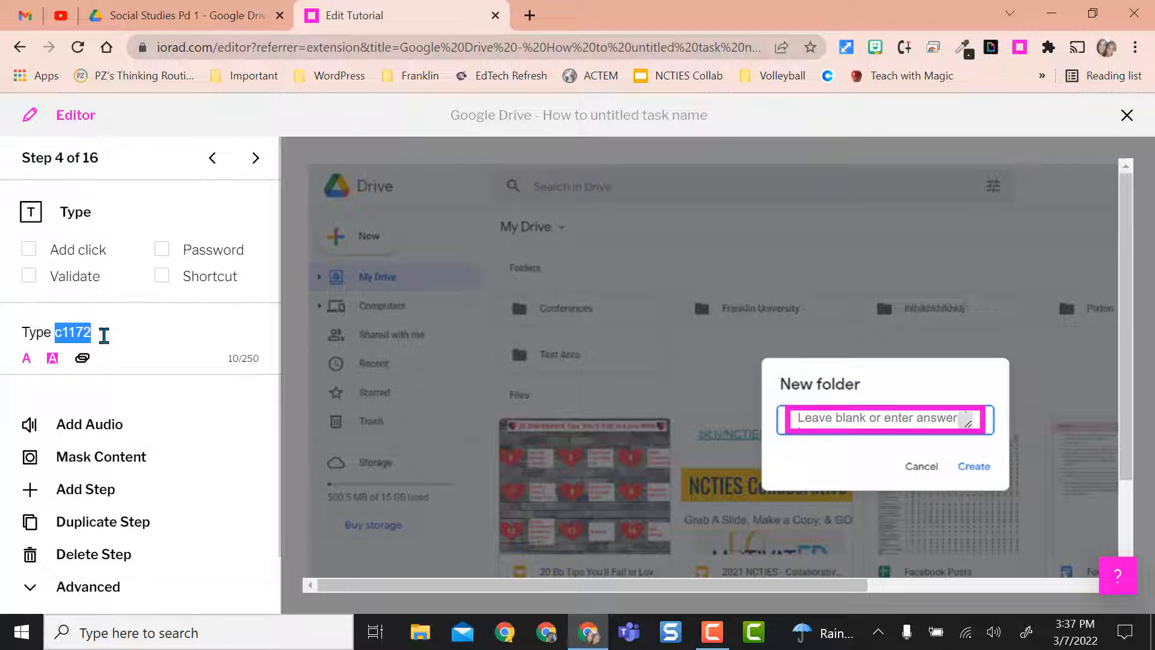
key(ctrl+v)
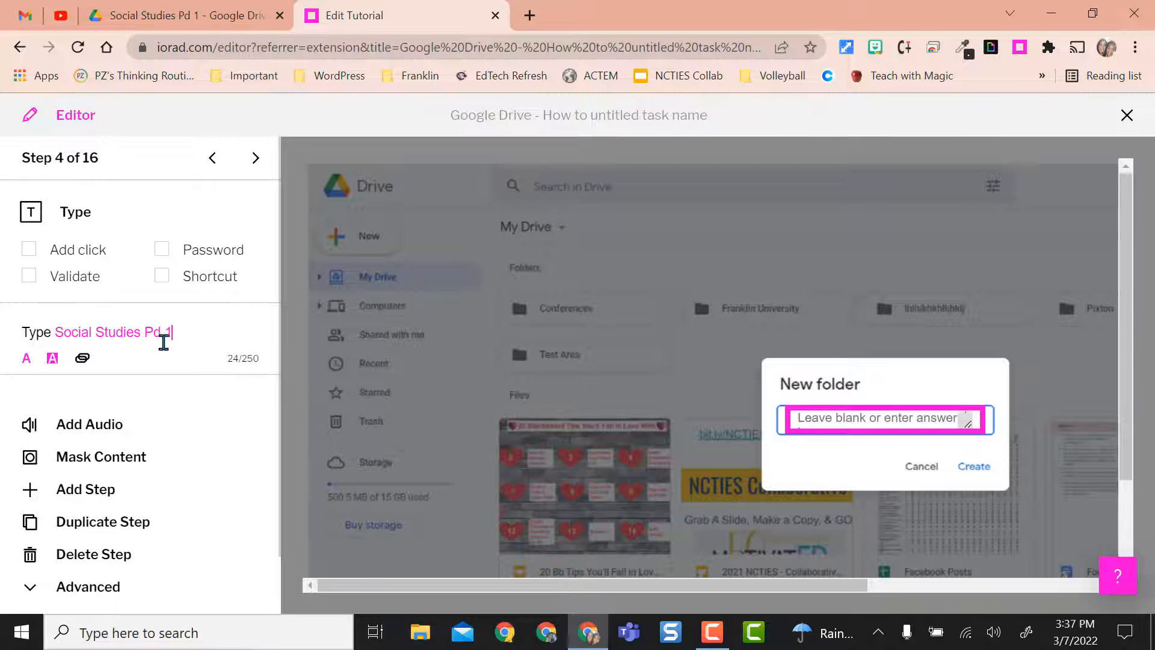
- Correct the direction of tutorial step 6 to read "Double click Social Studies Pd 1"
click(256, 160)
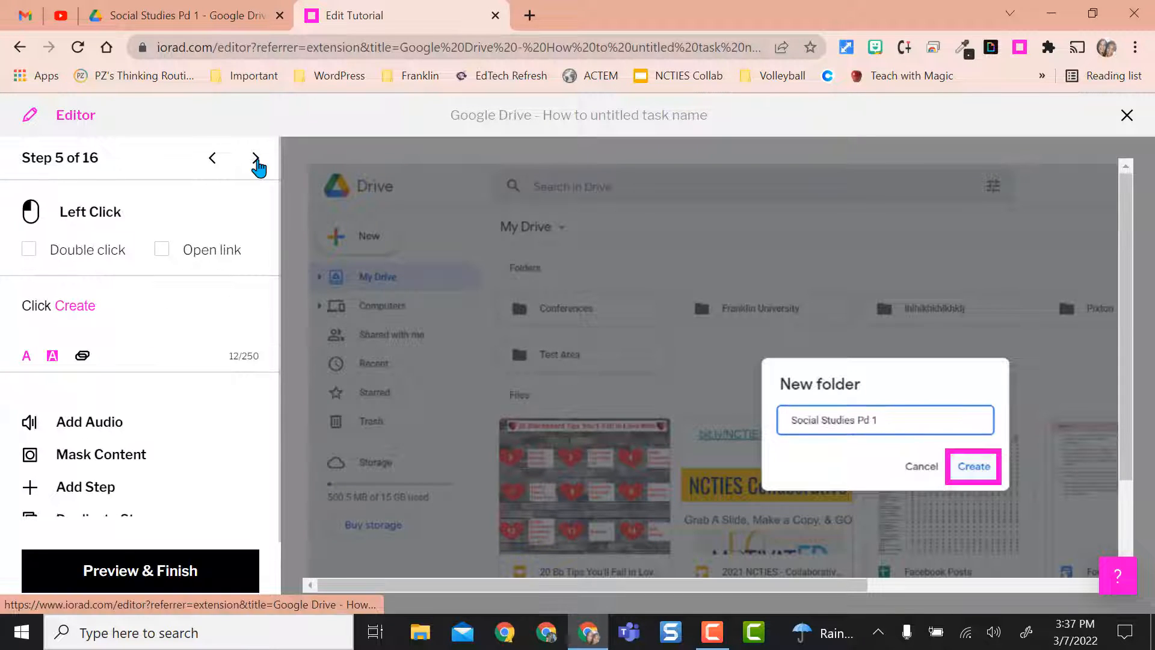
click(256, 160)
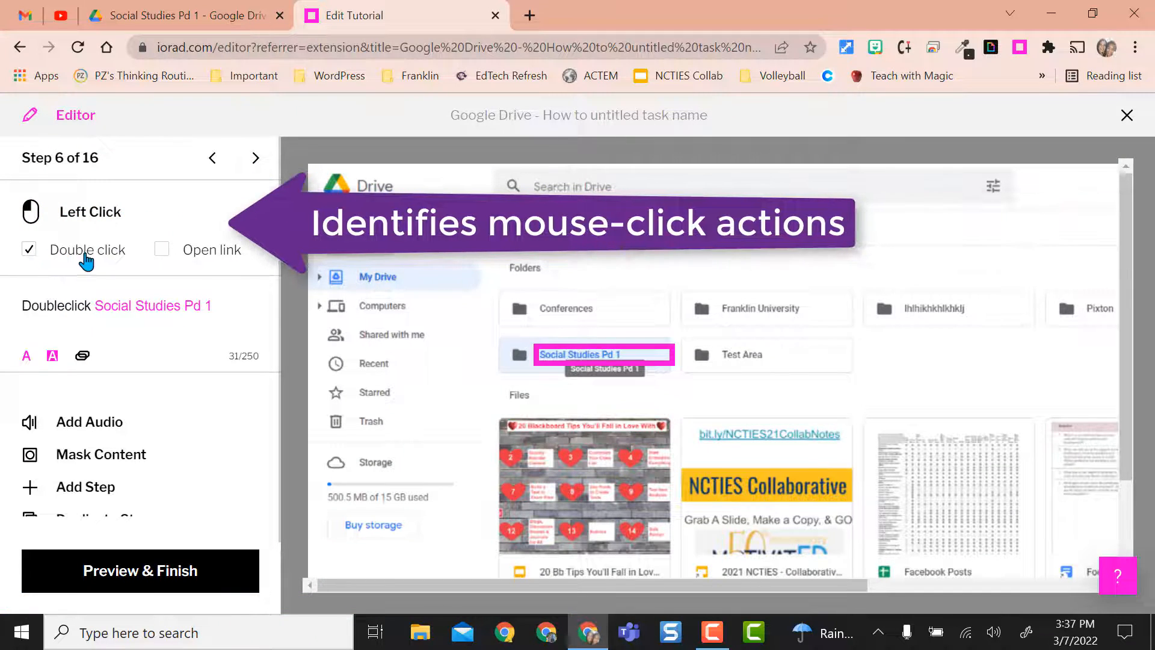
click(64, 305)
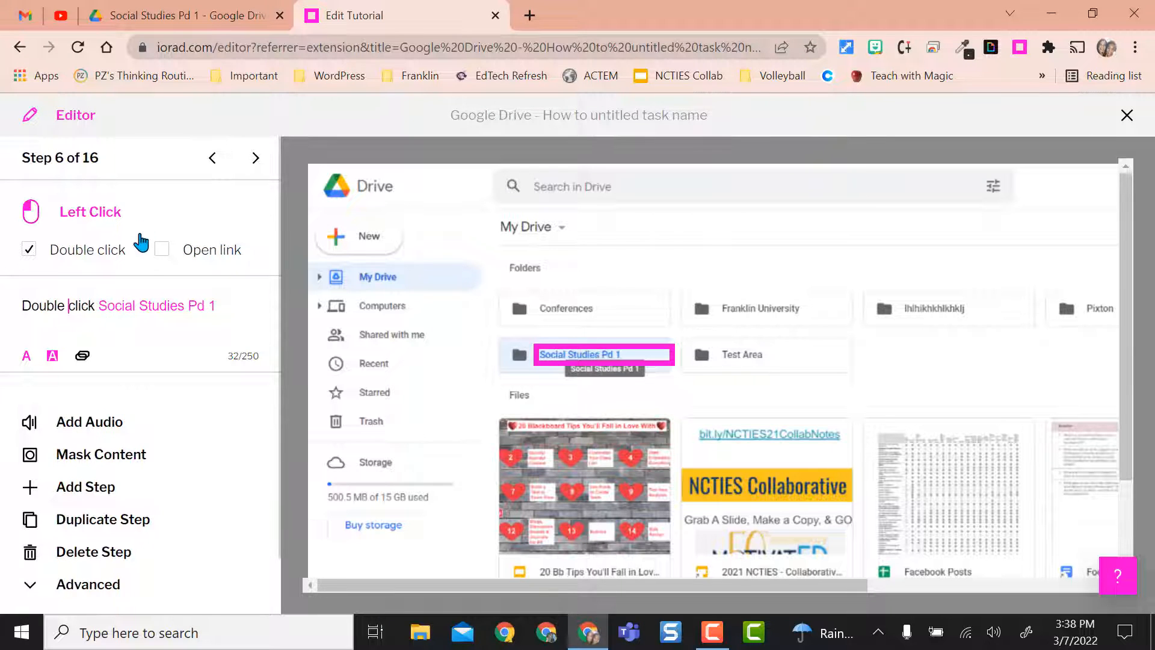
- Reword the direction of tutorial step 7 to "Click highlighted" and proceed to step 8
click(255, 157)
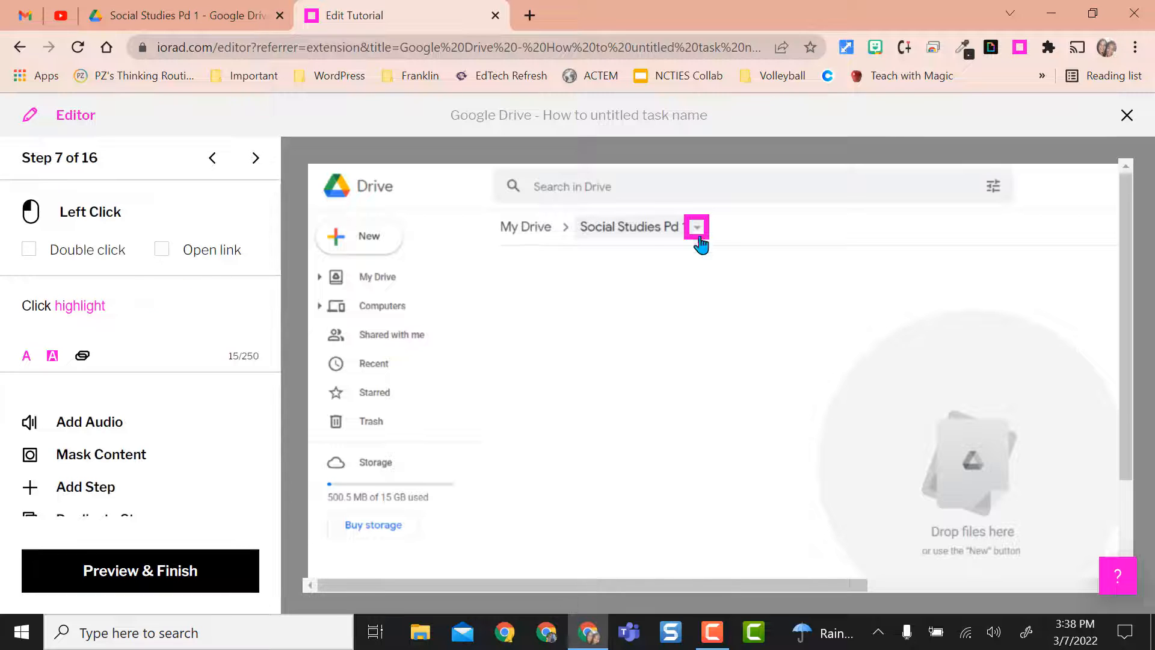
click(133, 309)
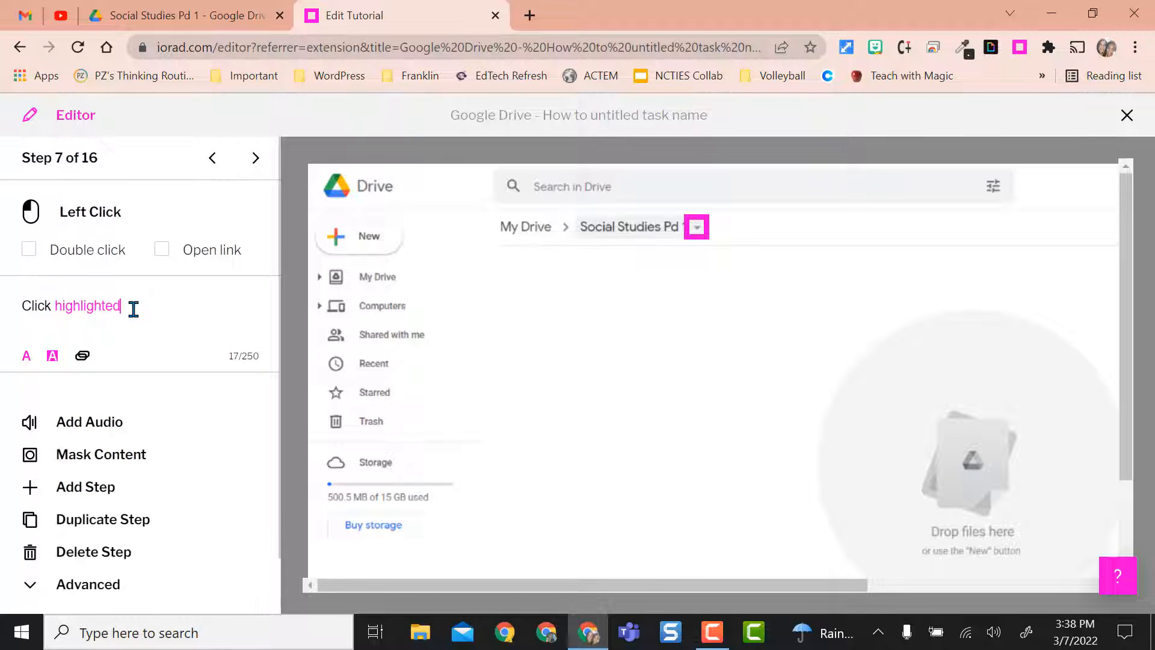
click(255, 158)
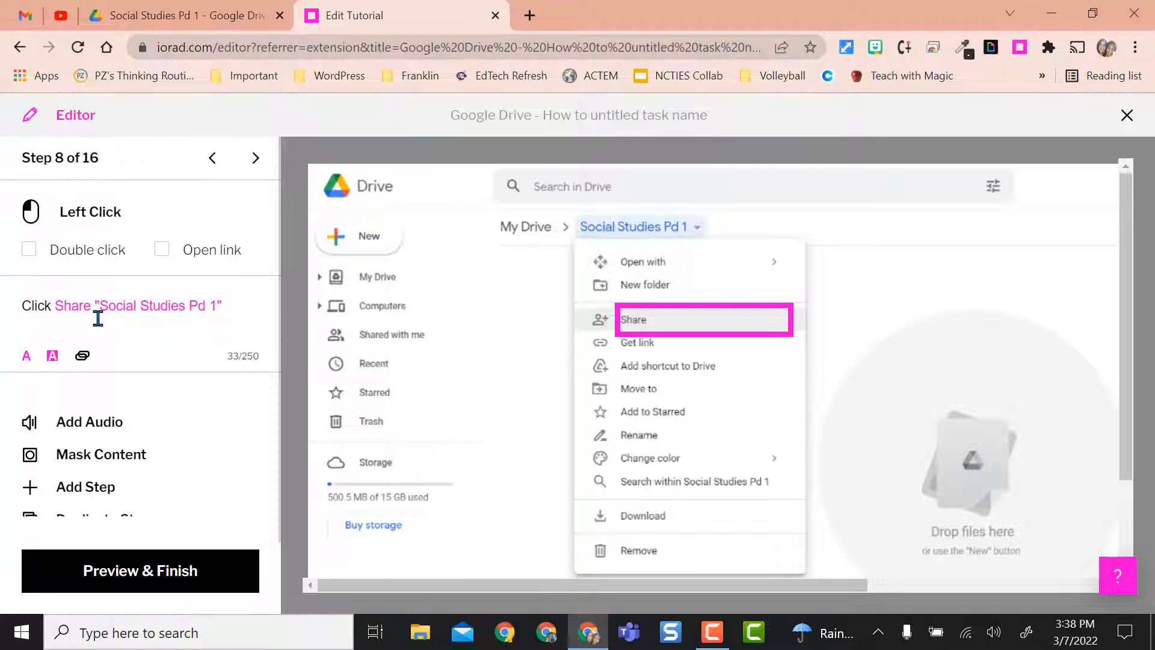
- Remove "Social Studies Pd 1" from tutorial step 8's direction and delete the two hover steps that follow it
drag(91, 306, 238, 306)
key(BackSpace)
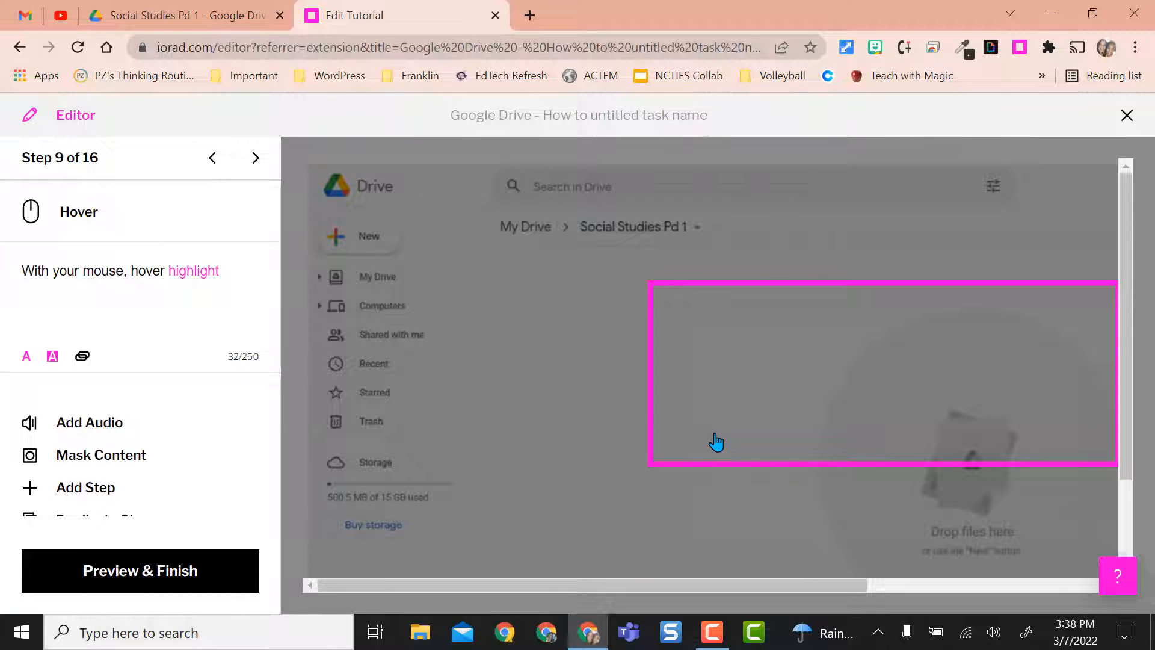
scroll(171, 370, down, 2)
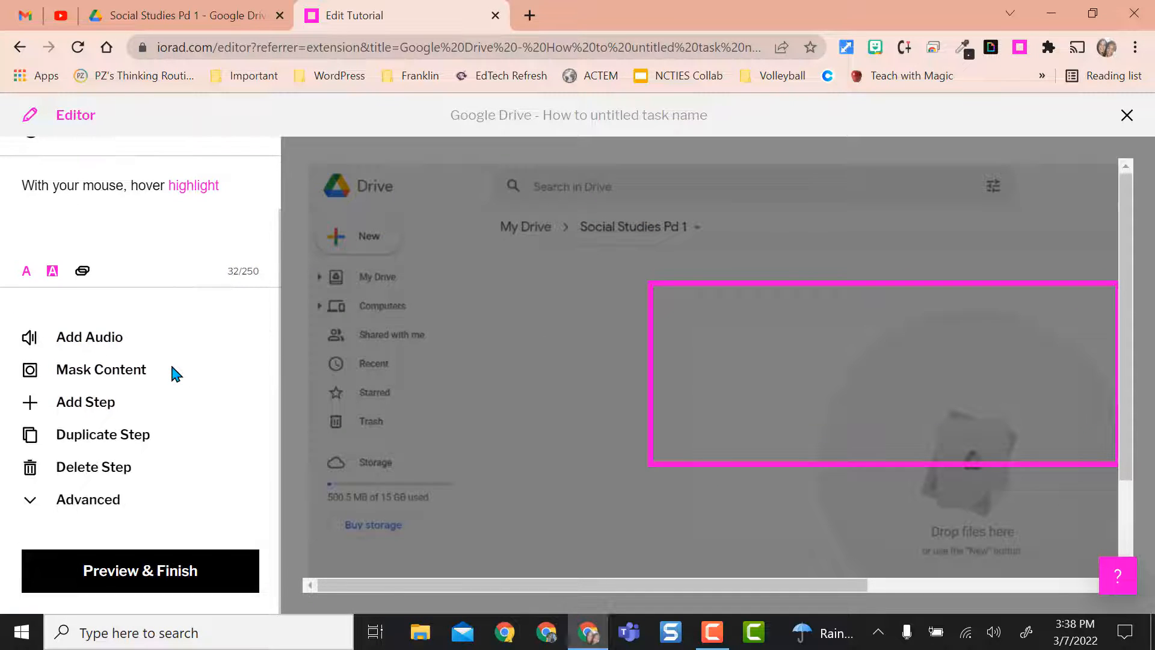
click(107, 471)
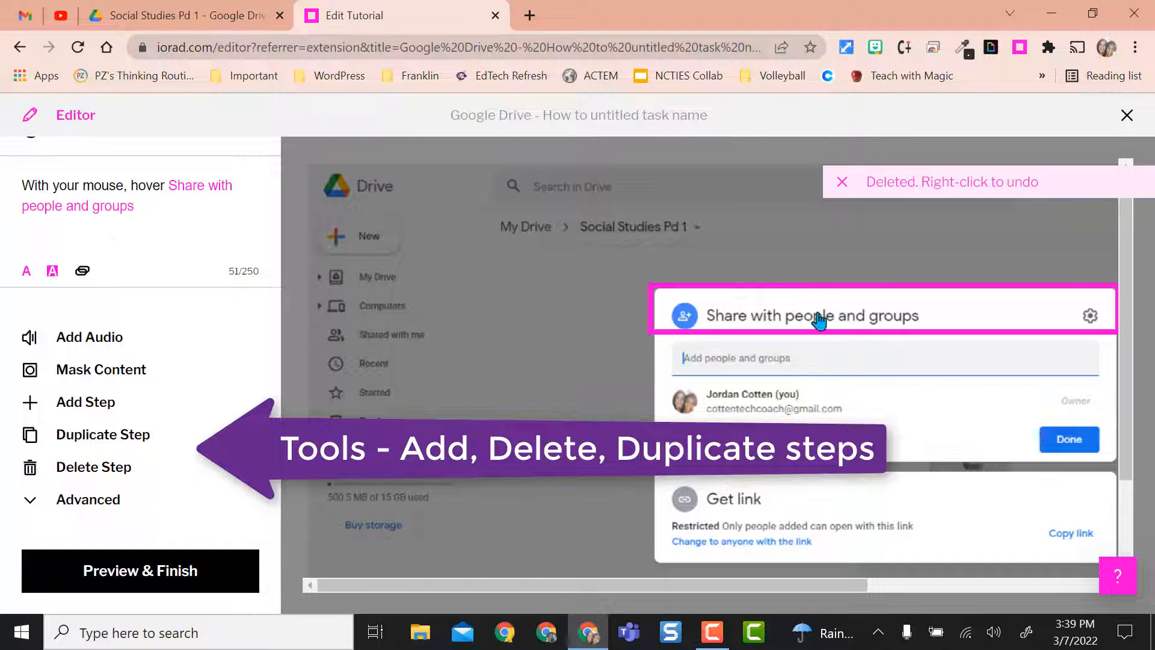
click(104, 472)
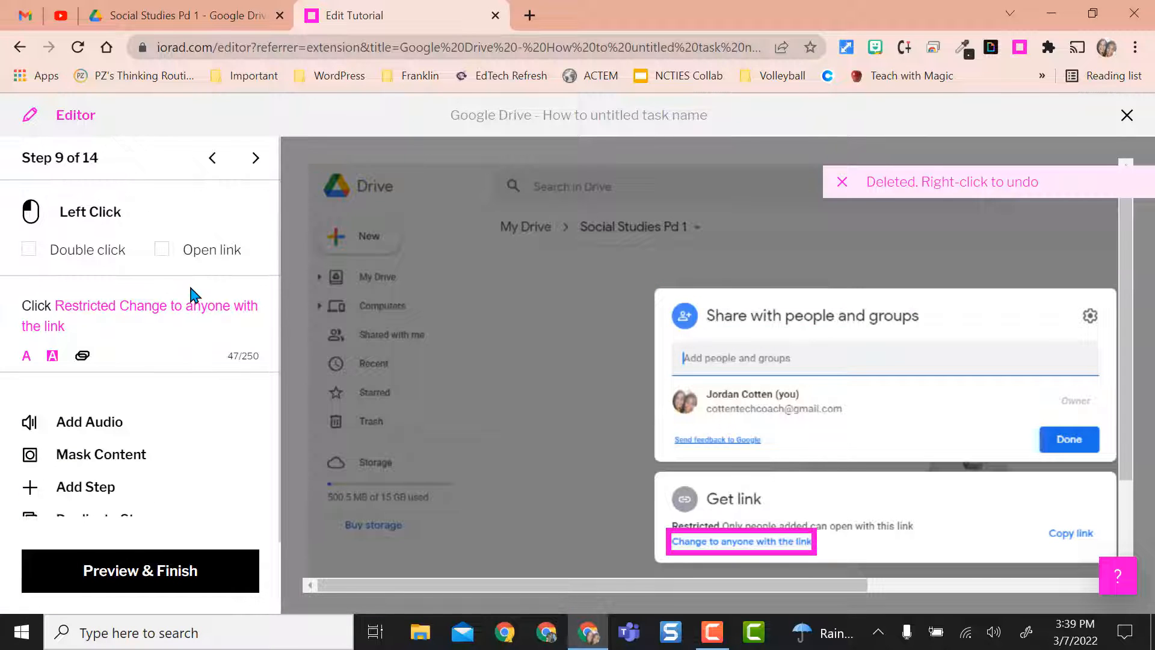
- Reword step 9's direction to "Click Restricted and Change to anyone with the link", with the added "and" in plain black text
click(117, 306)
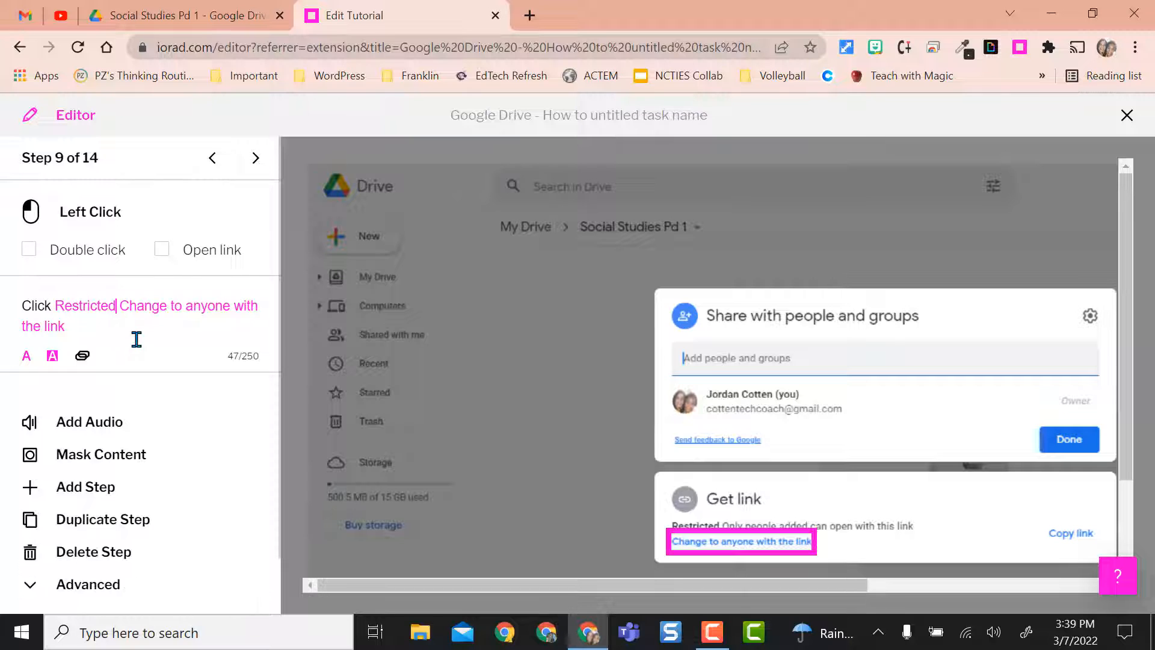
text(and)
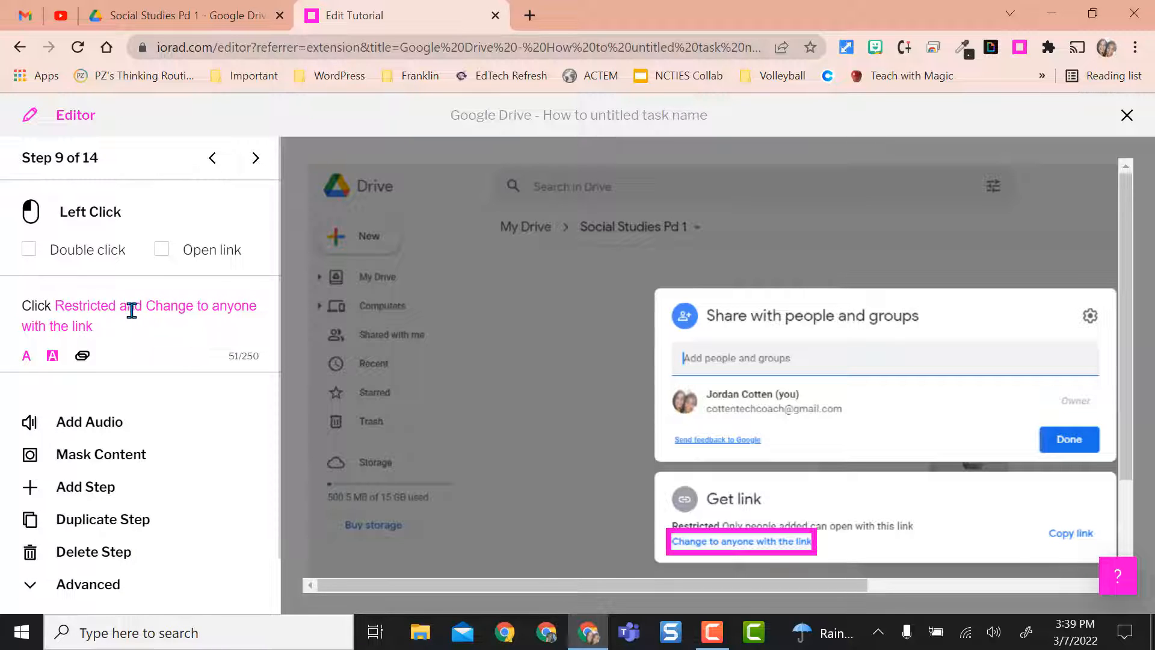
double_click(131, 308)
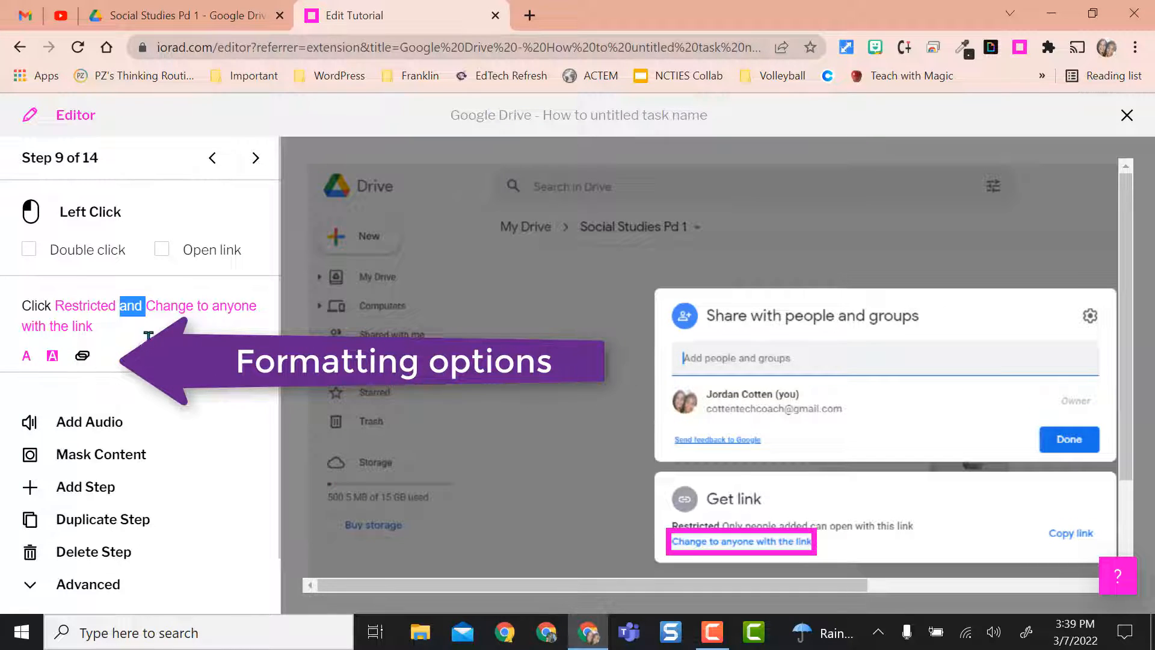
click(165, 325)
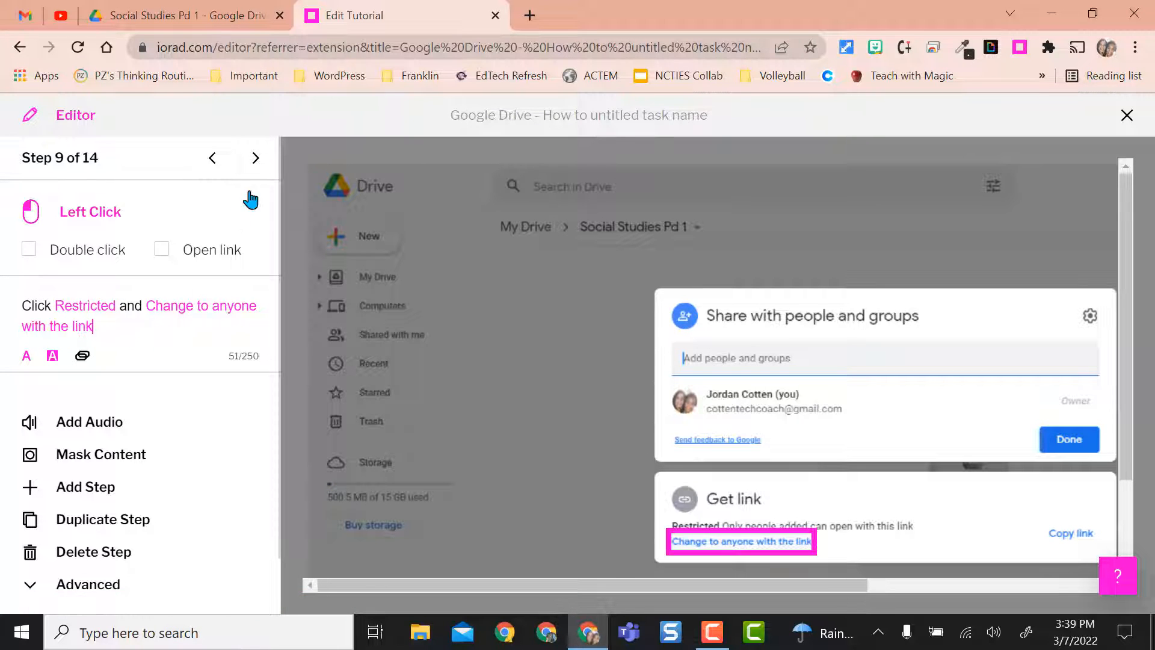
- Delete the two hover steps for "Shareable link" and "Send feedback to Google" that follow step 9
click(255, 158)
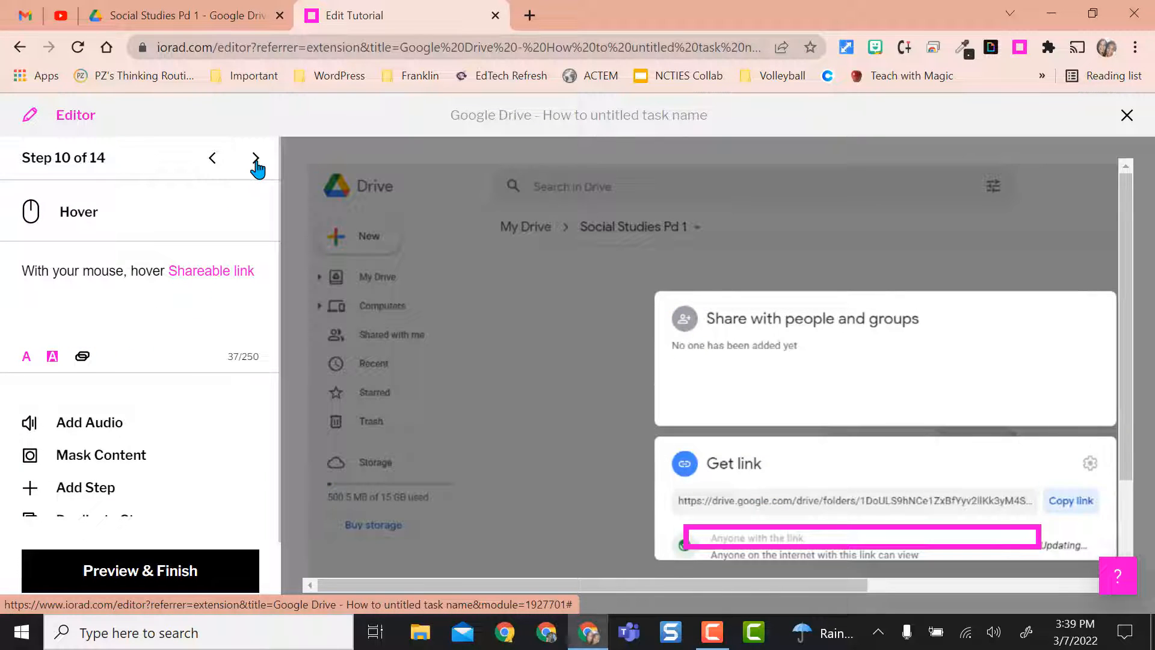
scroll(120, 421, down, 2)
click(92, 473)
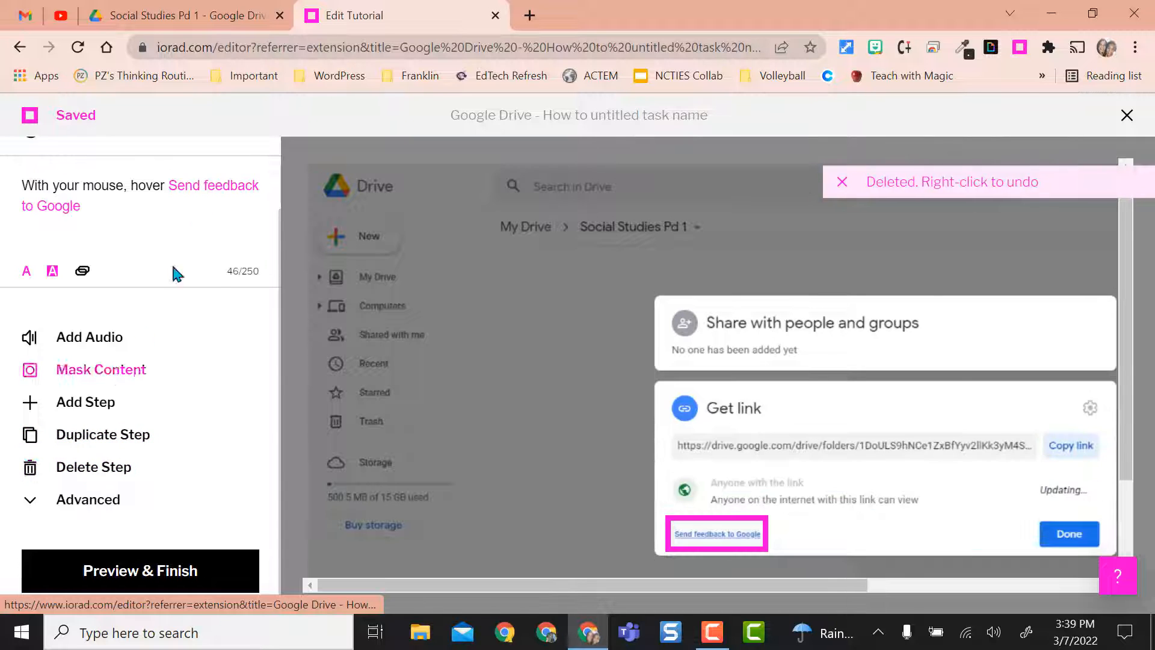
click(106, 469)
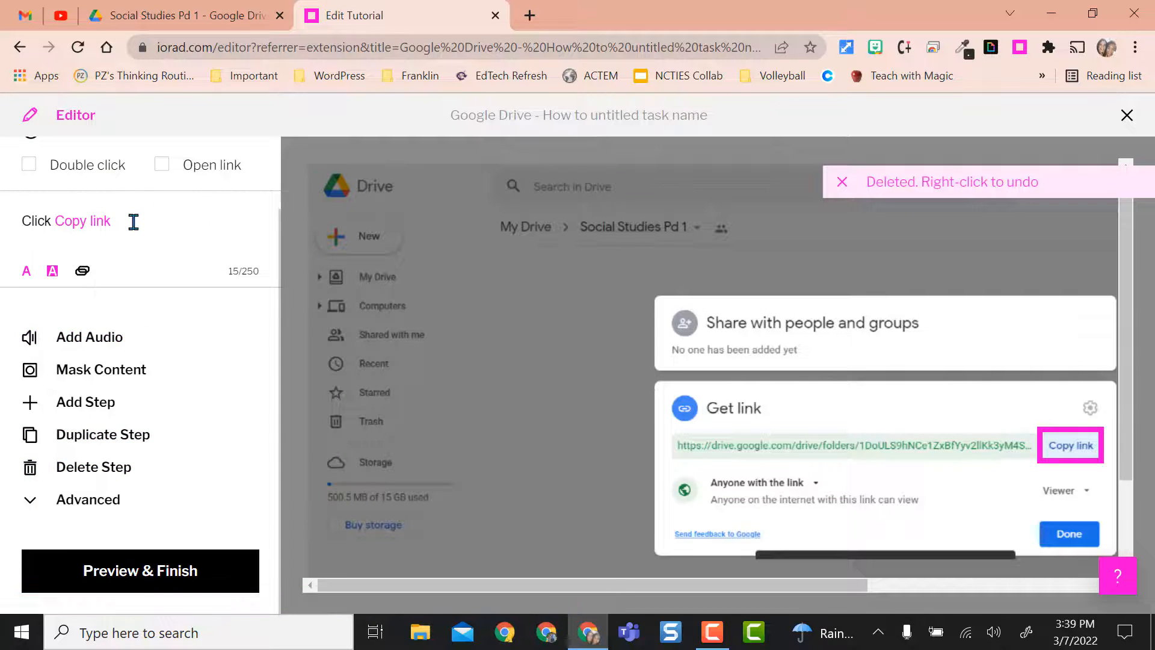
- Go on to the closing "That's it. You're done." info step and delete it
scroll(131, 219, up, 2)
click(256, 158)
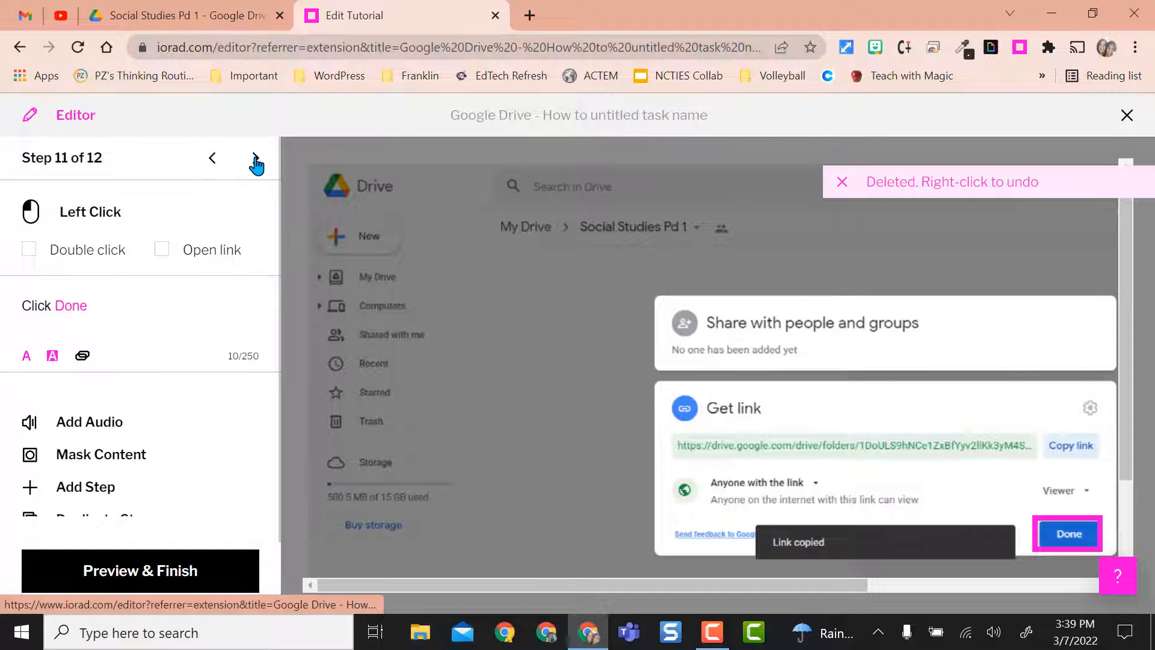
click(256, 159)
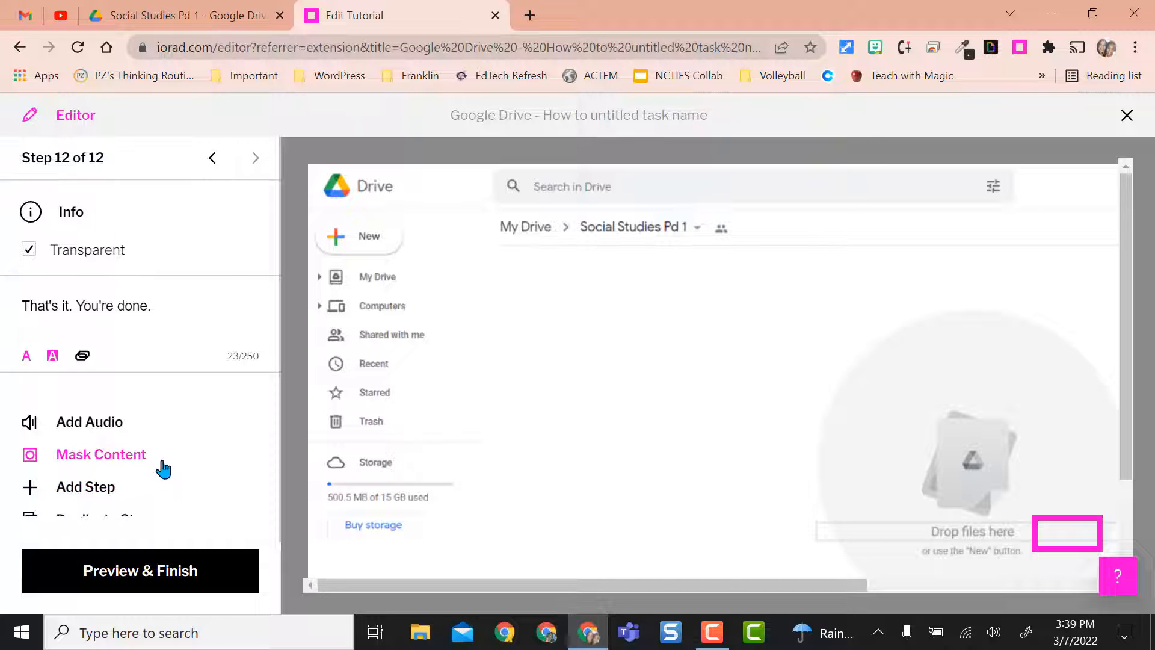
scroll(163, 467, down, 2)
click(127, 473)
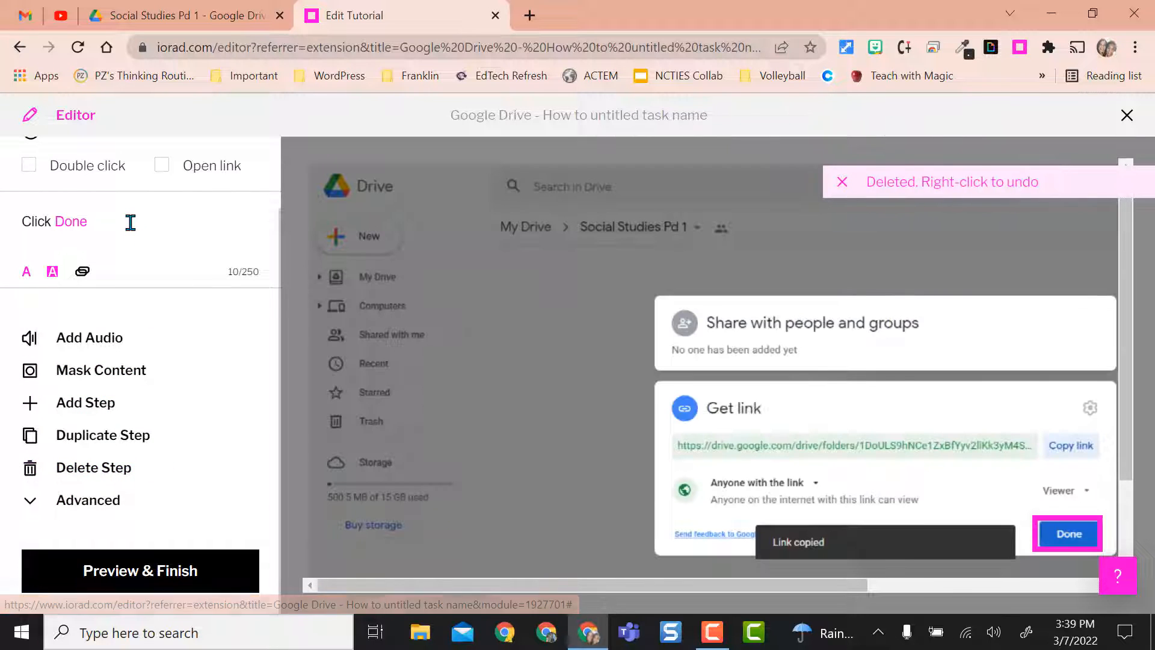
- Extend the last step's direction to read "Click Done and you have completed the tutorial."
scroll(120, 253, up, 1)
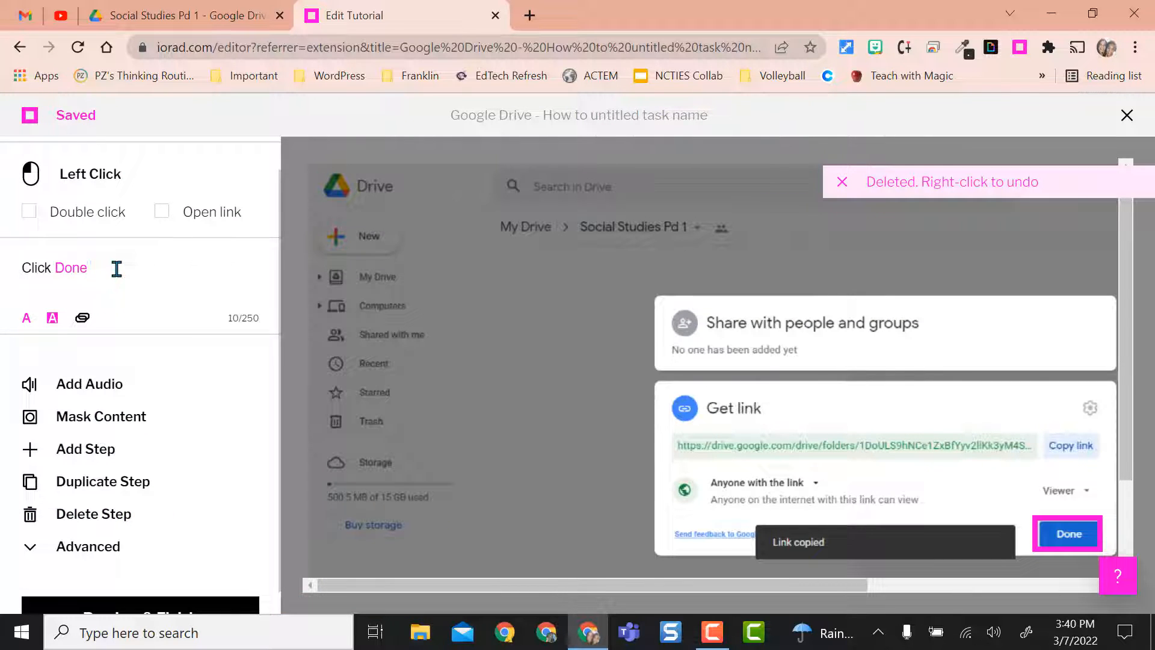
text(and you have completed the tutorial.)
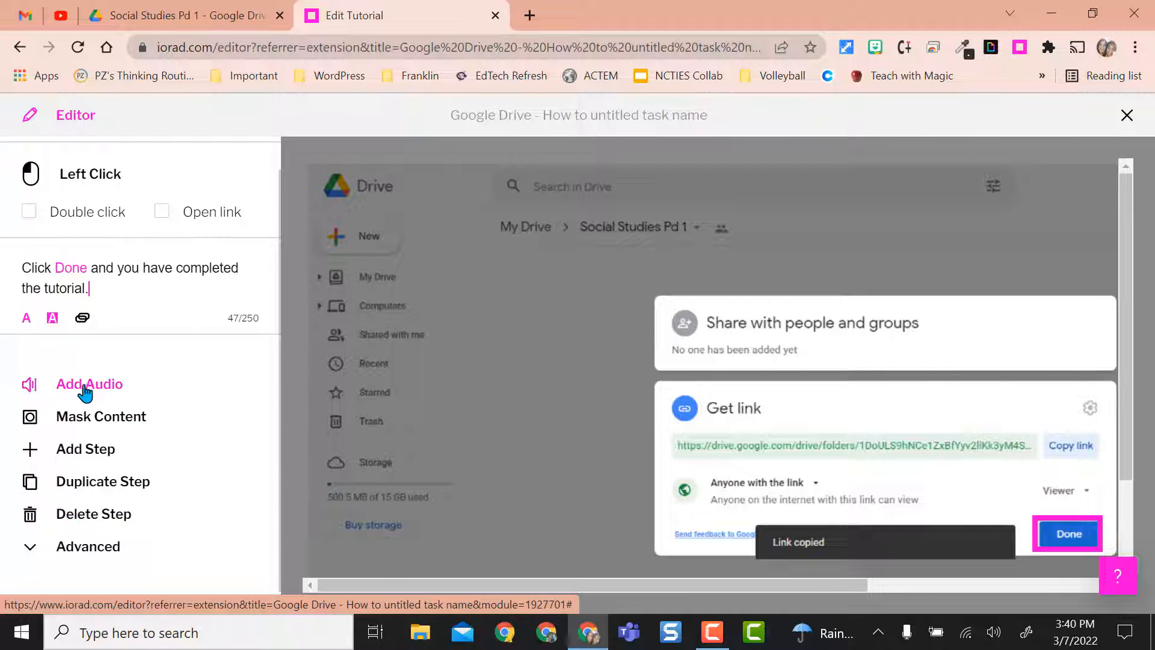
click(112, 419)
scroll(143, 390, down, 1)
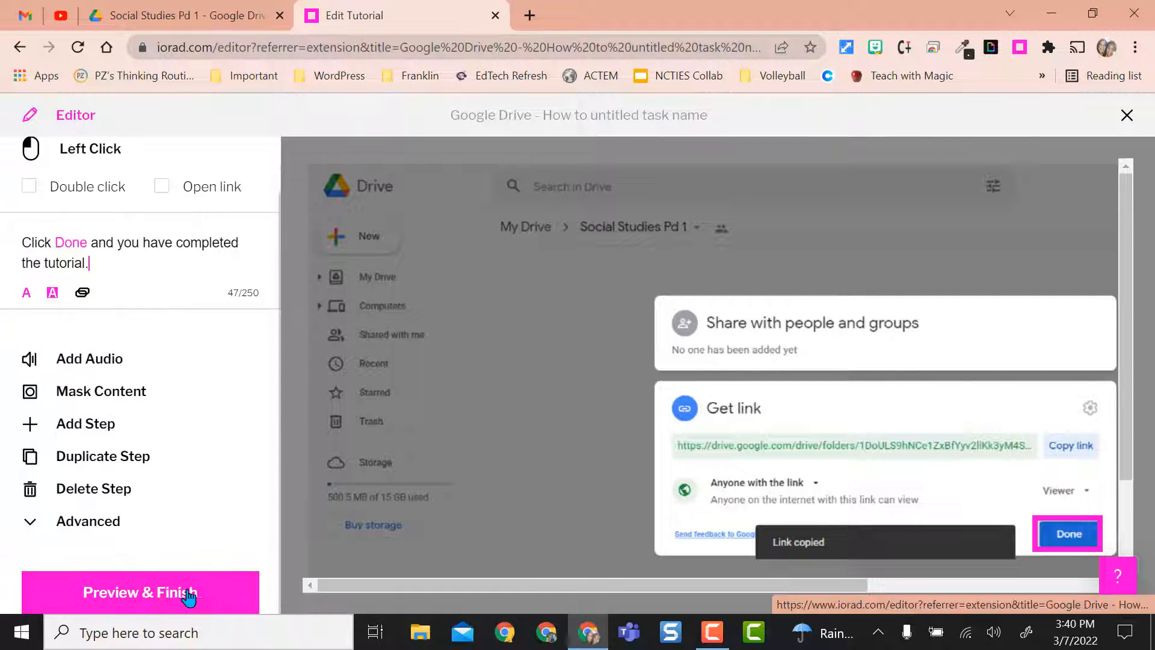
- Proceed to the tutorial preview and set the title to "Google Drive - How to Create a Google Drive Folder"
click(143, 596)
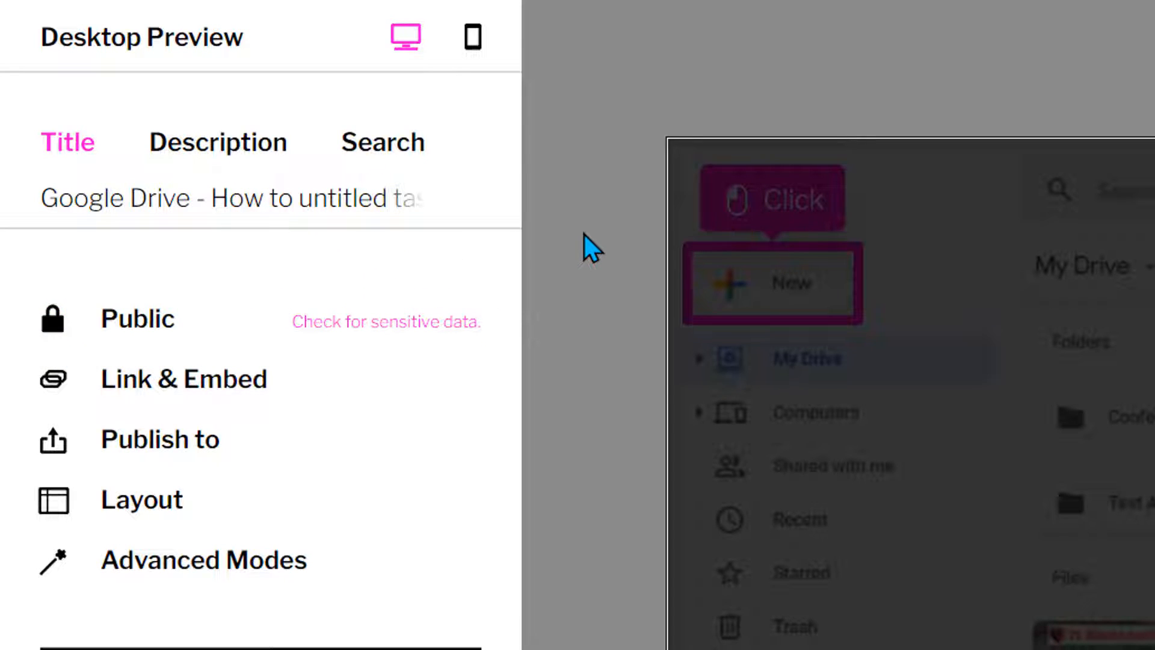
click(345, 206)
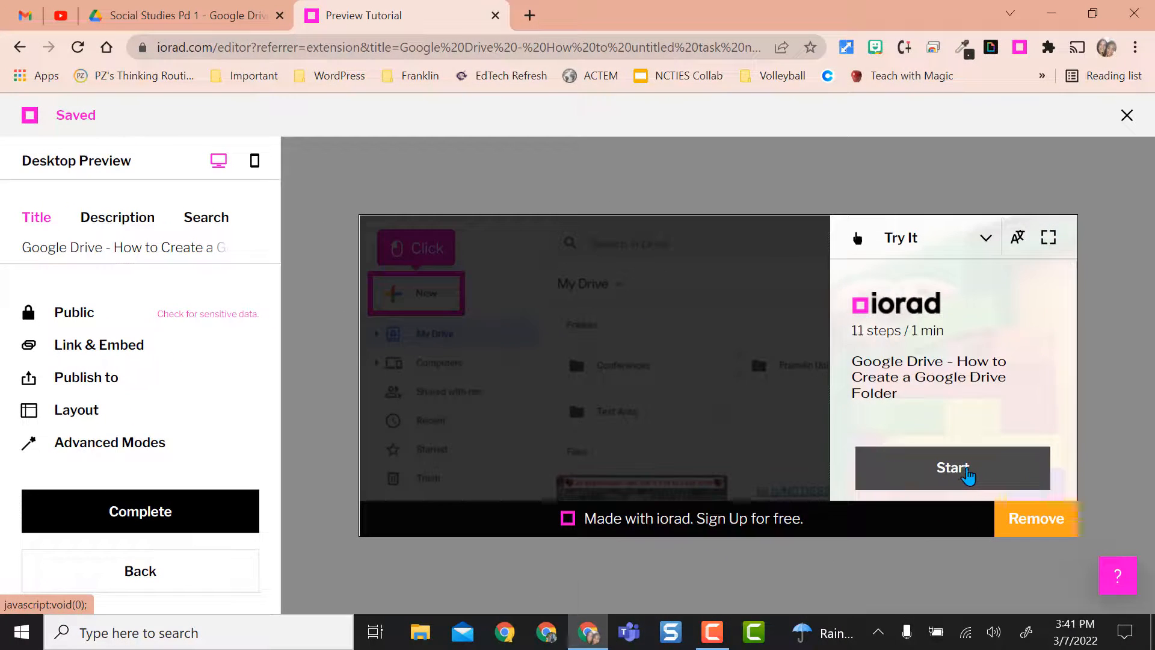
- Play the tutorial preview in Try It mode and examine its steps up to the one about changing link access
click(966, 474)
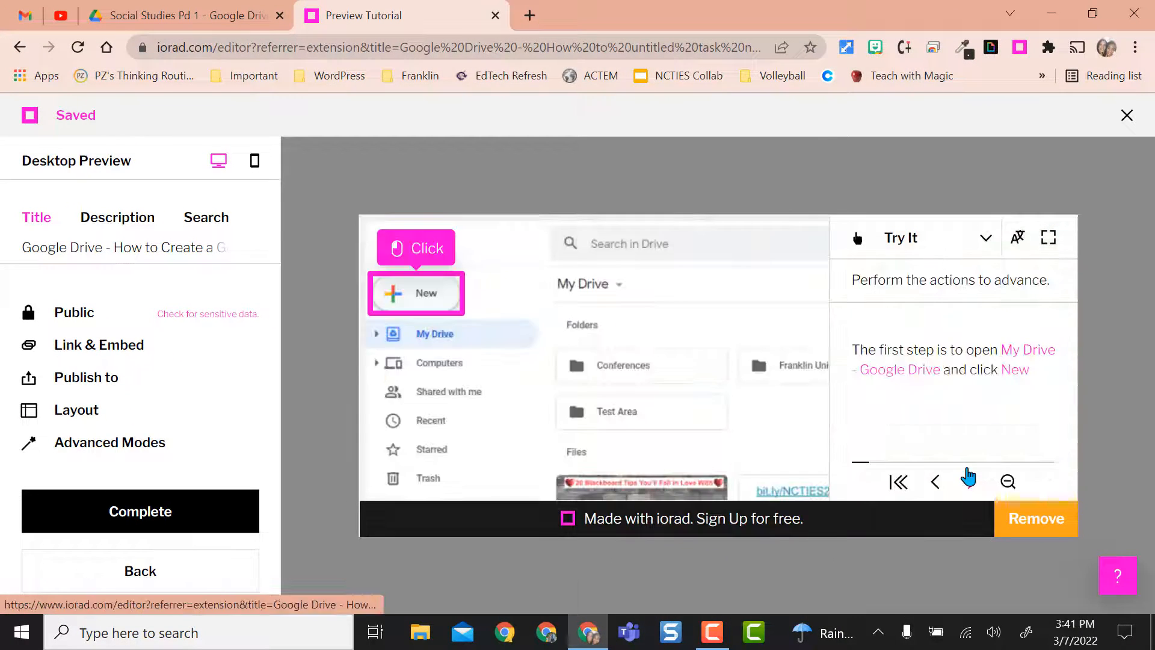
click(971, 481)
click(972, 482)
click(972, 482)
click(971, 481)
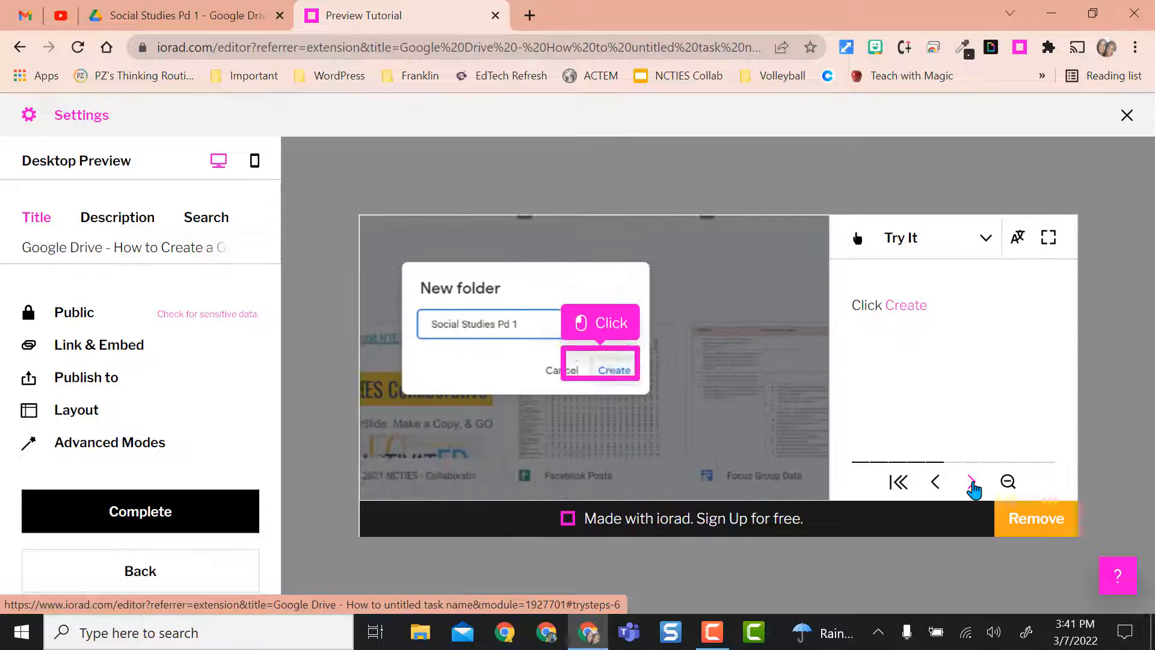
click(971, 482)
click(972, 482)
click(971, 482)
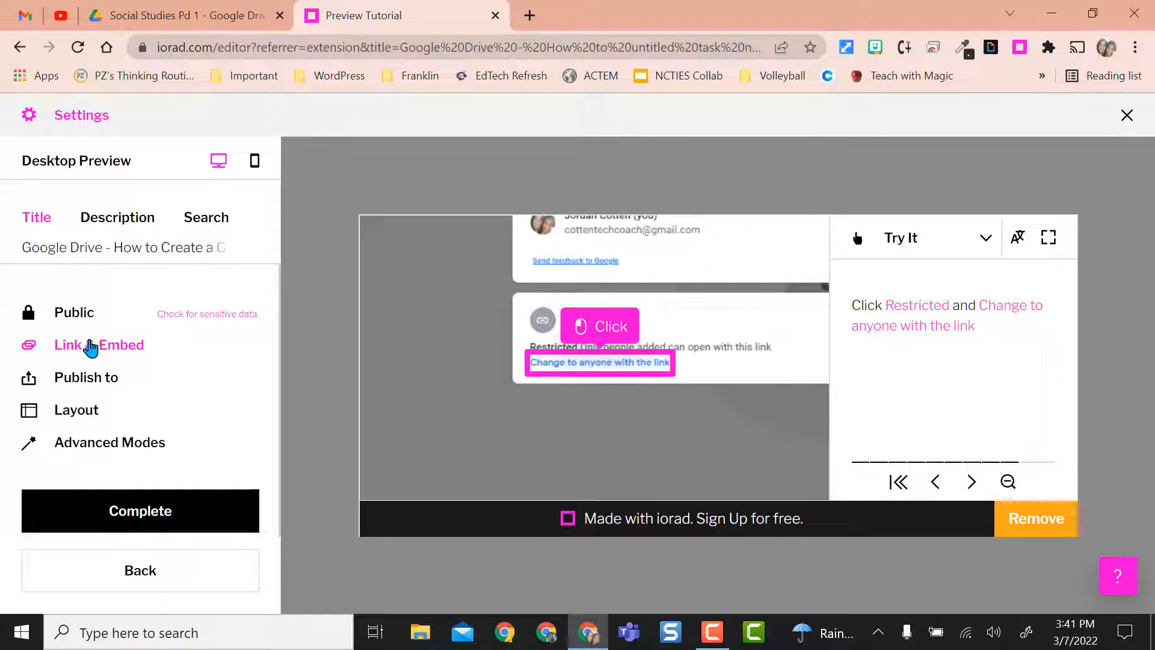
- Complete the tutorial and open the sharing options for "Google Drive - How to Create a Google Drive Folder"
click(155, 511)
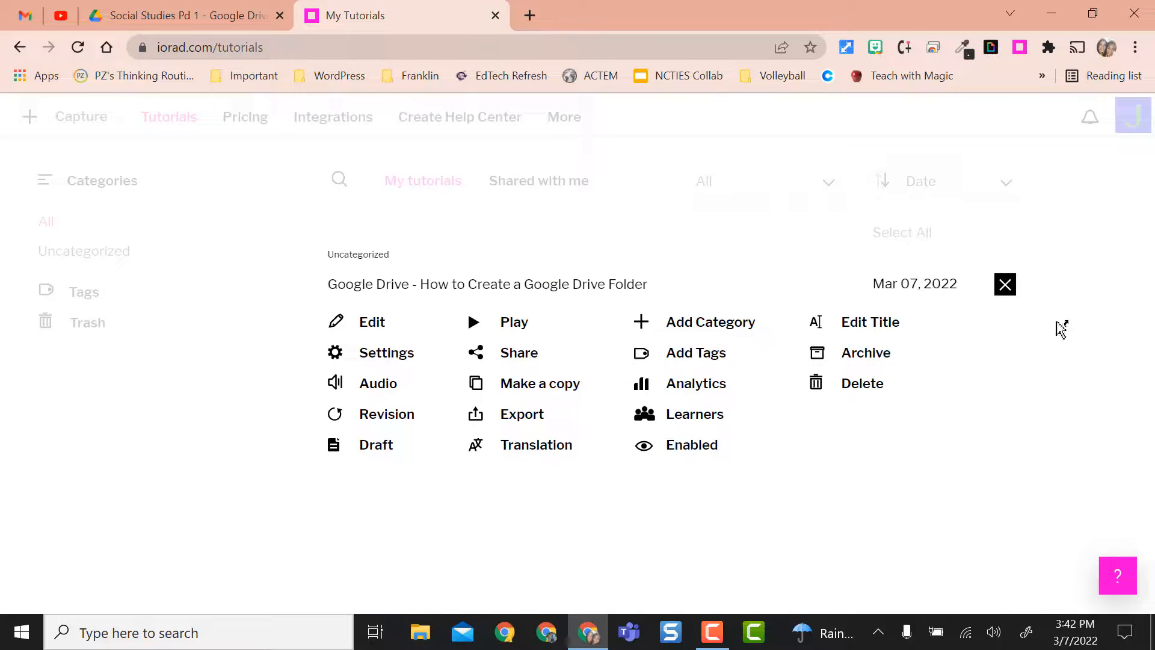
click(1057, 322)
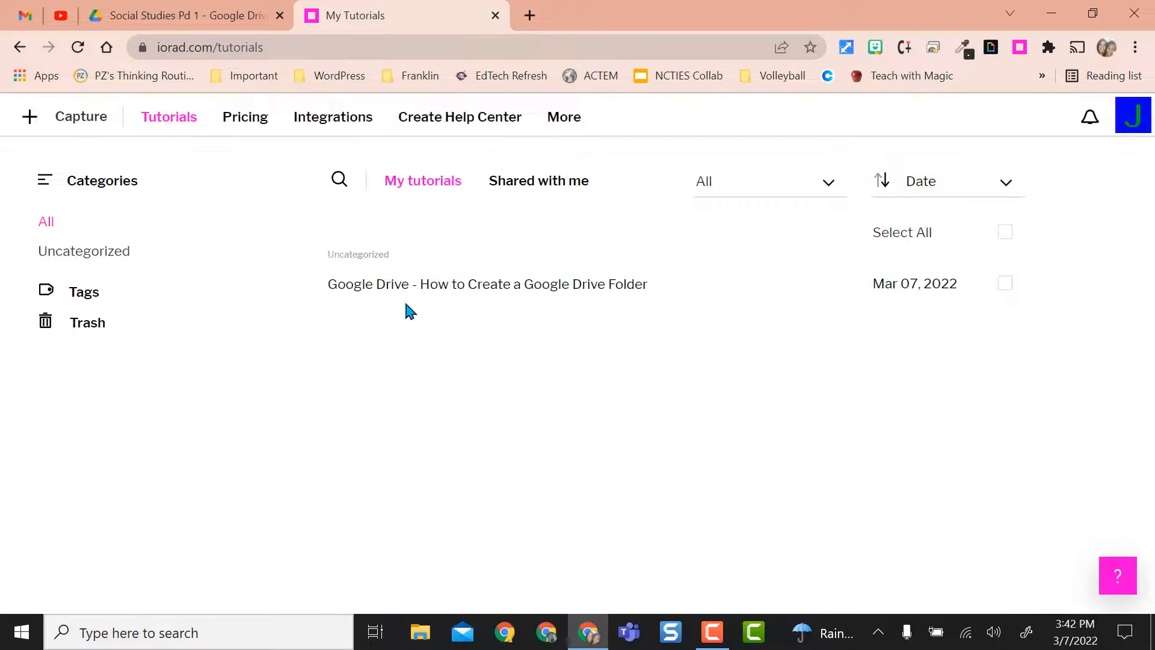
click(495, 288)
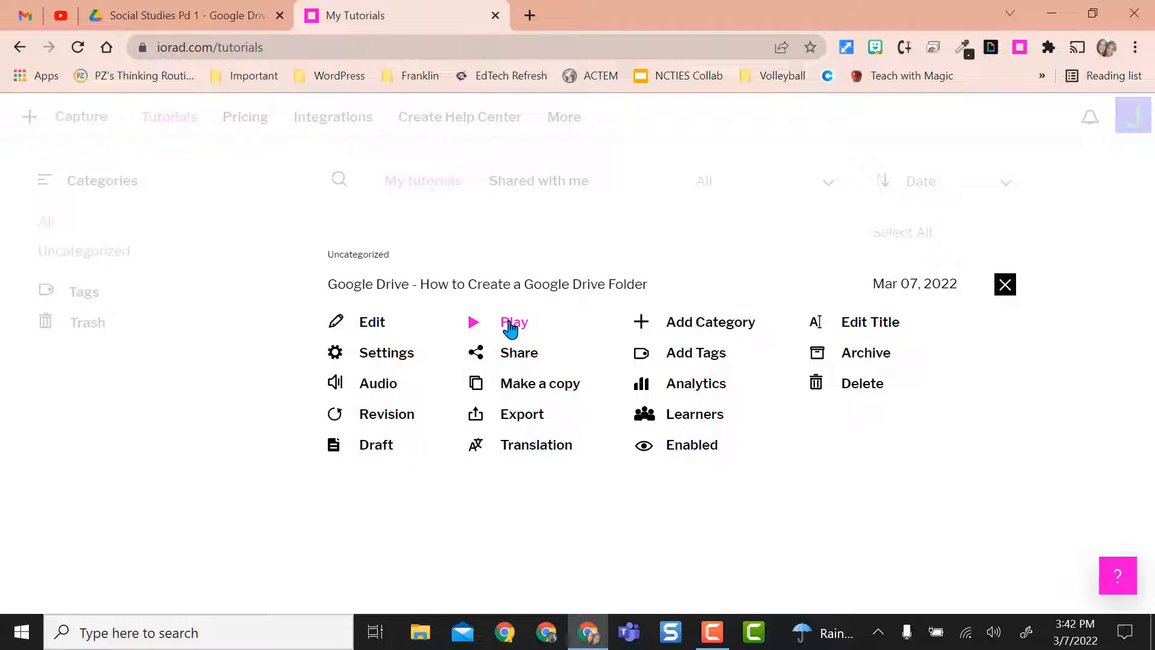
click(516, 355)
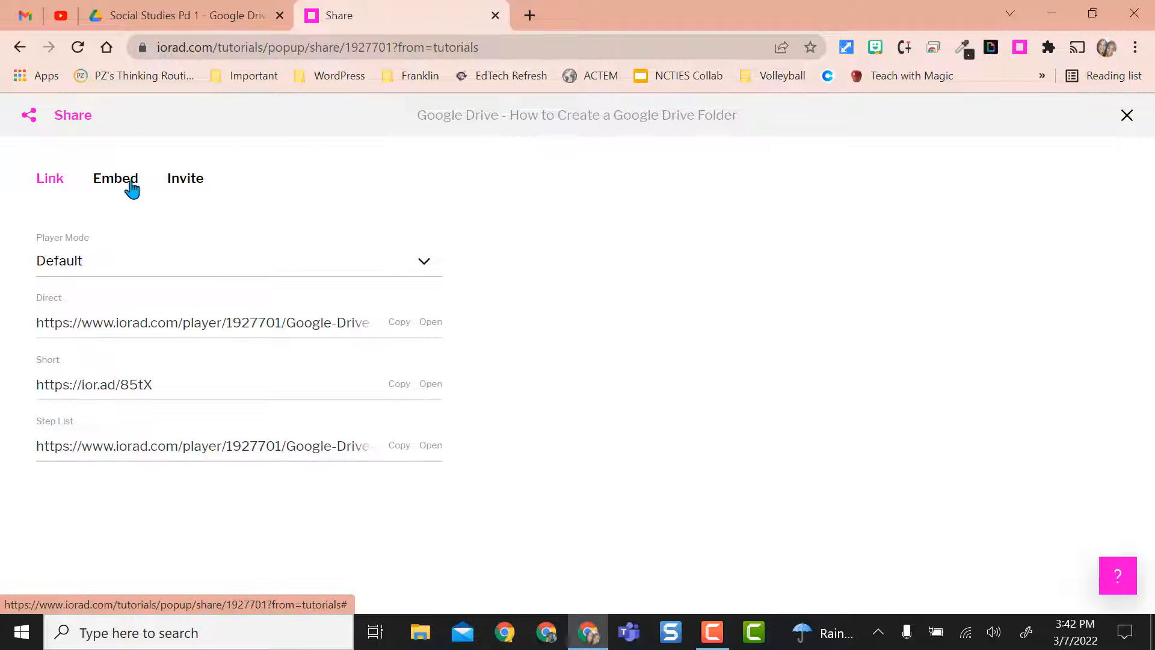
- Check the invite sharing option, return to the link options, and copy the tutorial's short link
click(198, 180)
click(45, 184)
click(398, 385)
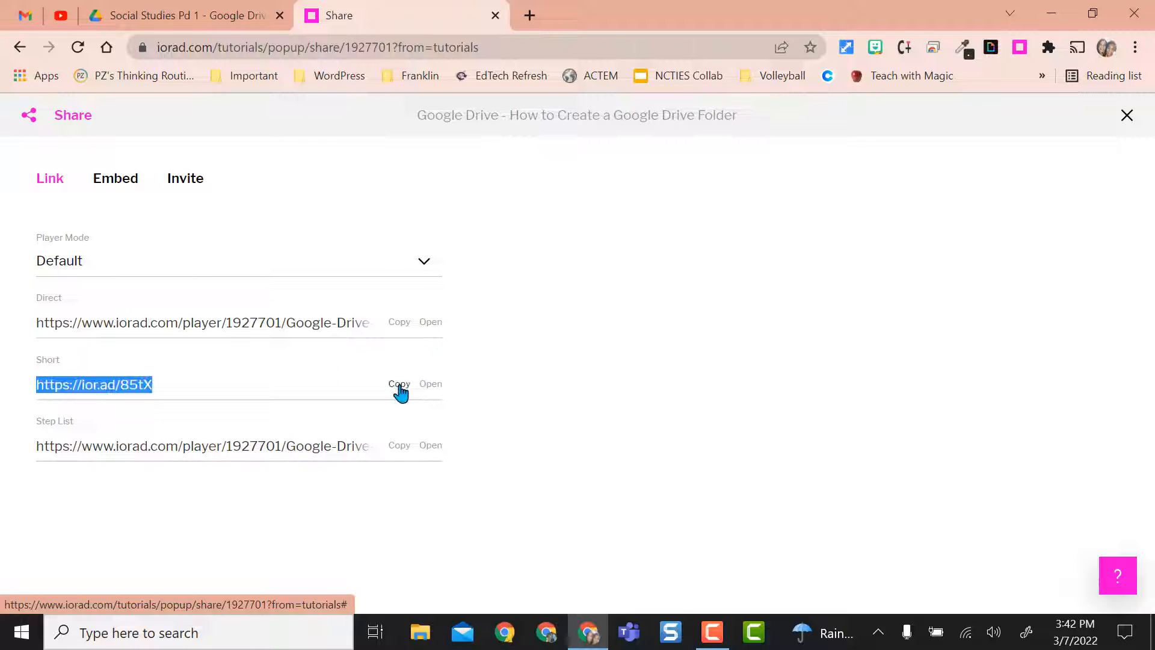